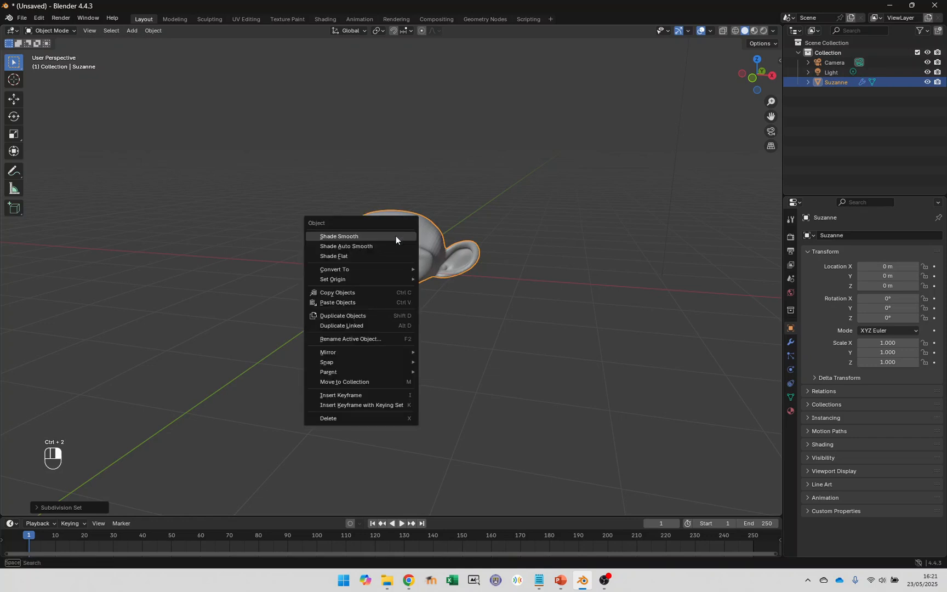
- Shade the monkey head smooth and give it a new material named Skin
{"action": "left_click", "coordinate": [387, 236]}
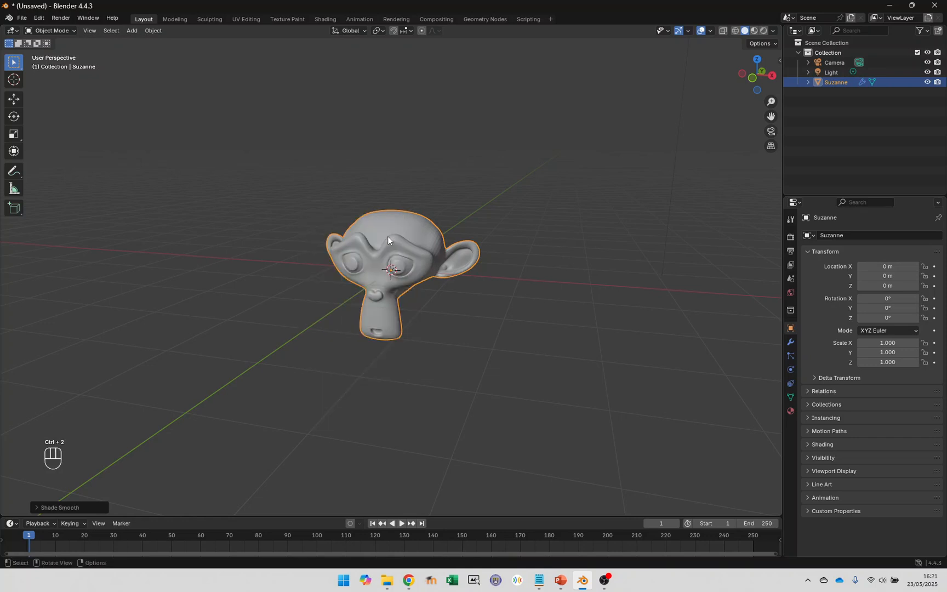
{"action": "left_click", "coordinate": [791, 411]}
{"action": "left_click", "coordinate": [835, 279]}
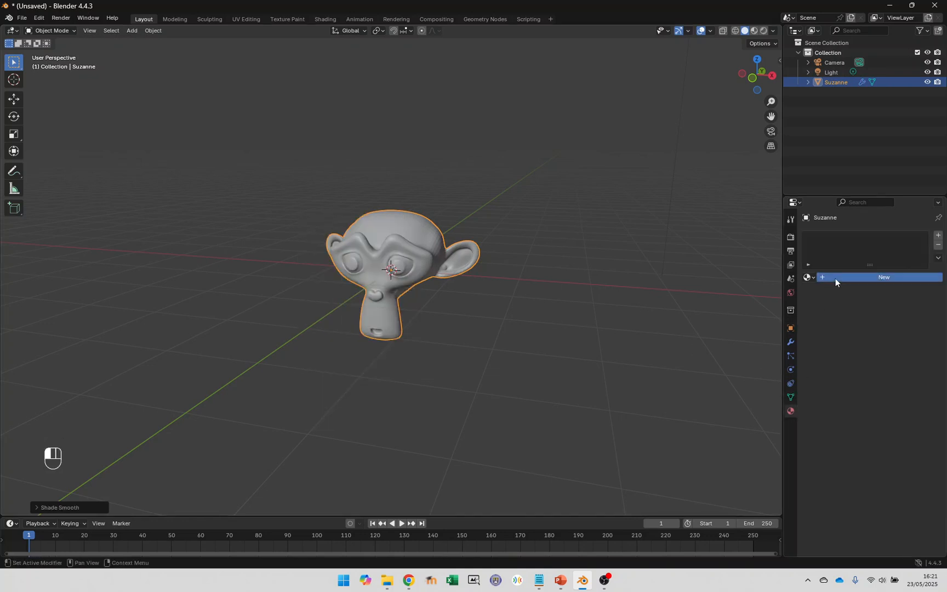
{"action": "double_click", "coordinate": [831, 238]}
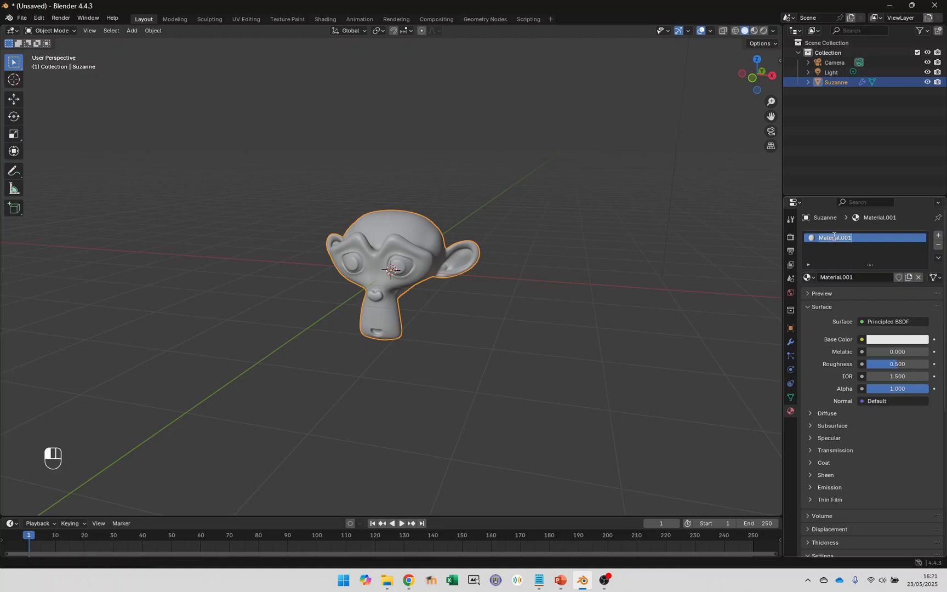
{"action": "type", "text": "Skin"}
{"action": "key", "text": "Return"}
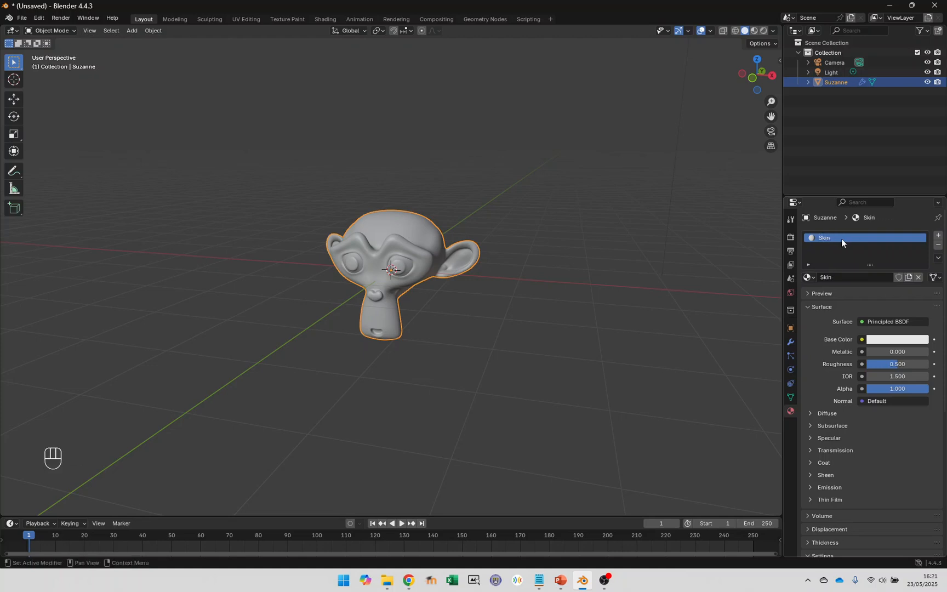
- Set the Skin material's base color to a dark orange-brown and show the viewport in Material Preview shading
{"action": "left_click", "coordinate": [901, 341]}
{"action": "left_click_drag", "start_coordinate": [923, 220], "coordinate": [862, 247]}
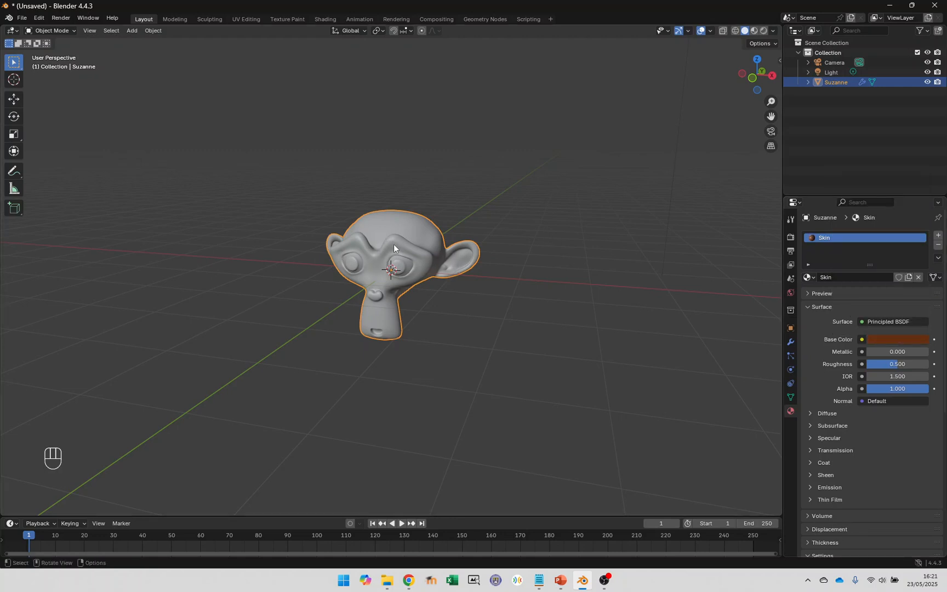
{"action": "key", "text": "z"}
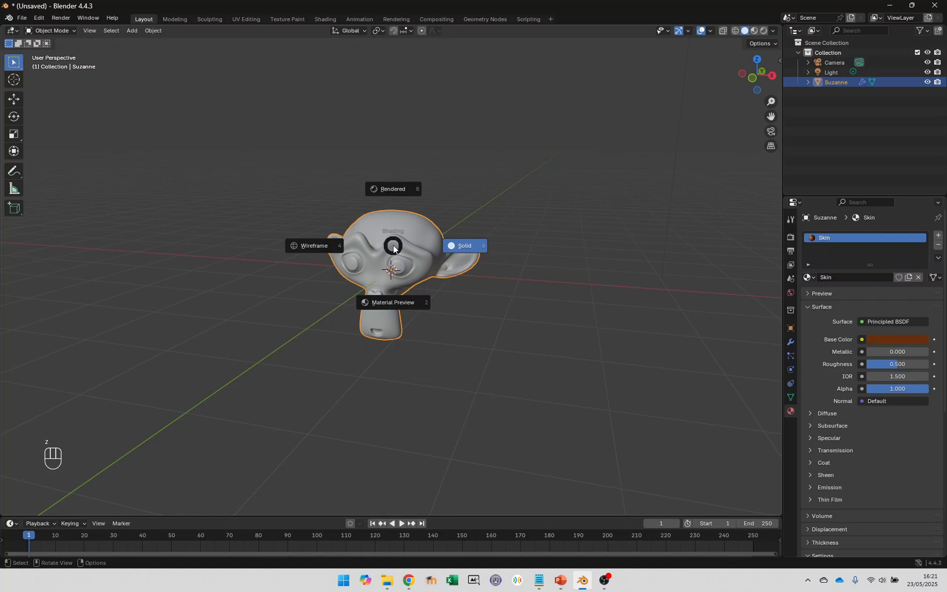
{"action": "left_click", "coordinate": [395, 275]}
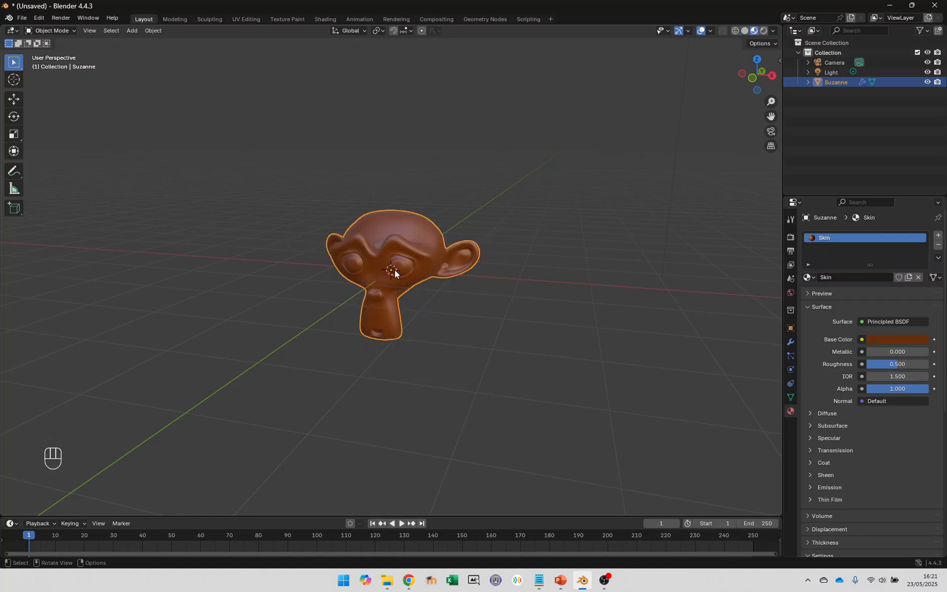
- In Edit Mode with face selection, circle-select only the central round faces of both of the monkey's eyes
{"action": "middle_click_drag", "start_coordinate": [379, 271], "coordinate": [381, 198], "text": "ctrl"}
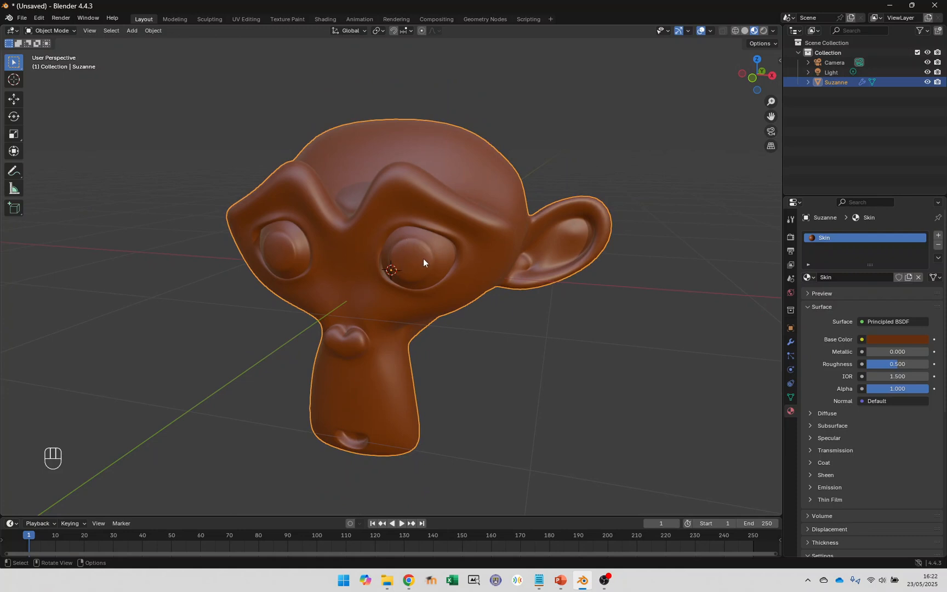
{"action": "middle_click_drag", "start_coordinate": [340, 283], "coordinate": [387, 284]}
{"action": "key", "text": "Tab"}
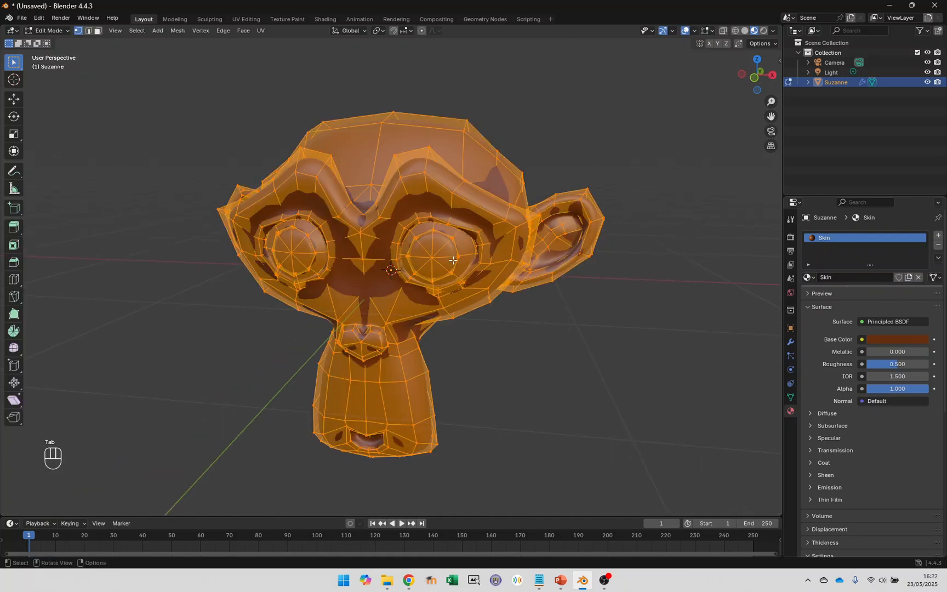
{"action": "key", "text": "a"}
{"action": "key", "text": "a"}
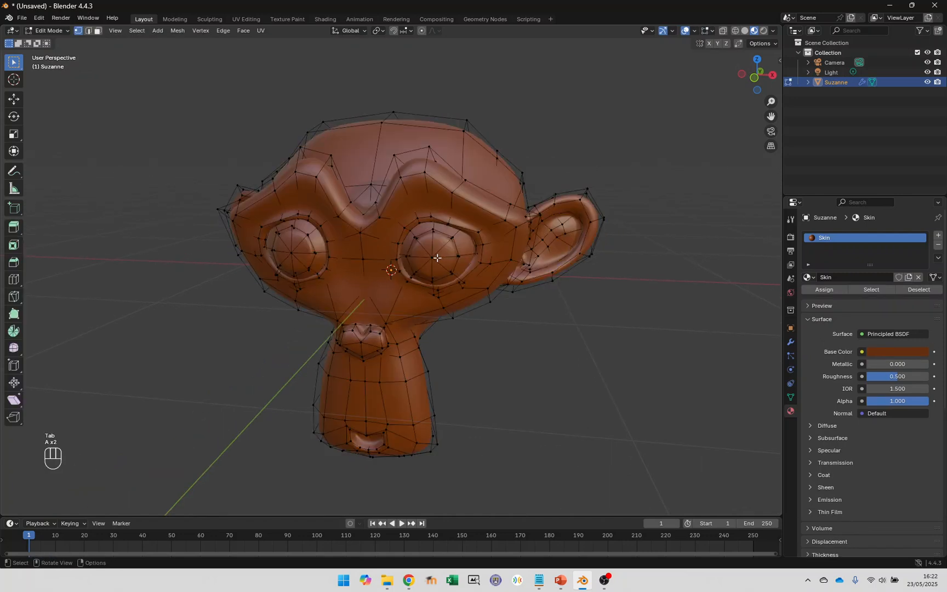
{"action": "key", "text": "3"}
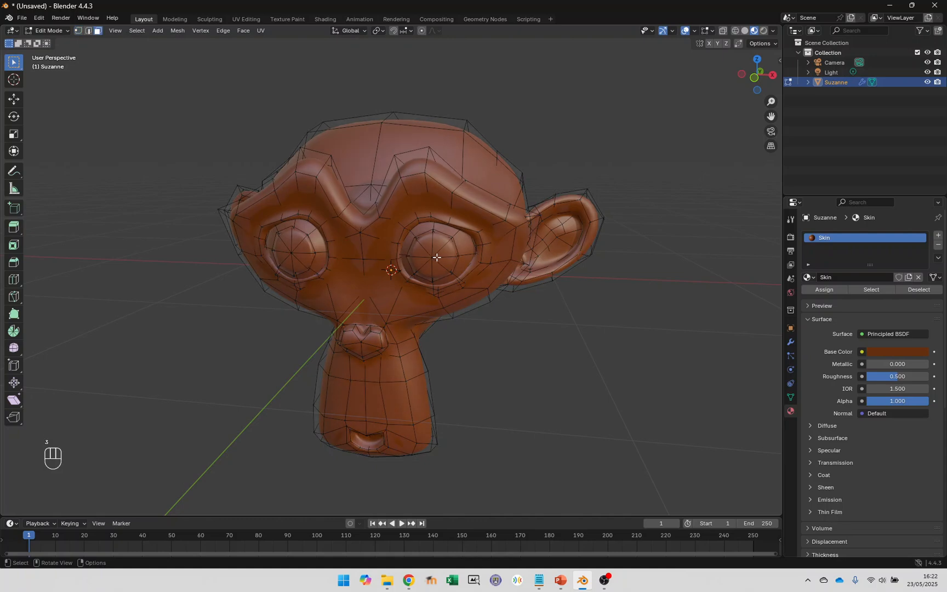
{"action": "key", "text": "c"}
{"action": "left_click", "coordinate": [433, 256]}
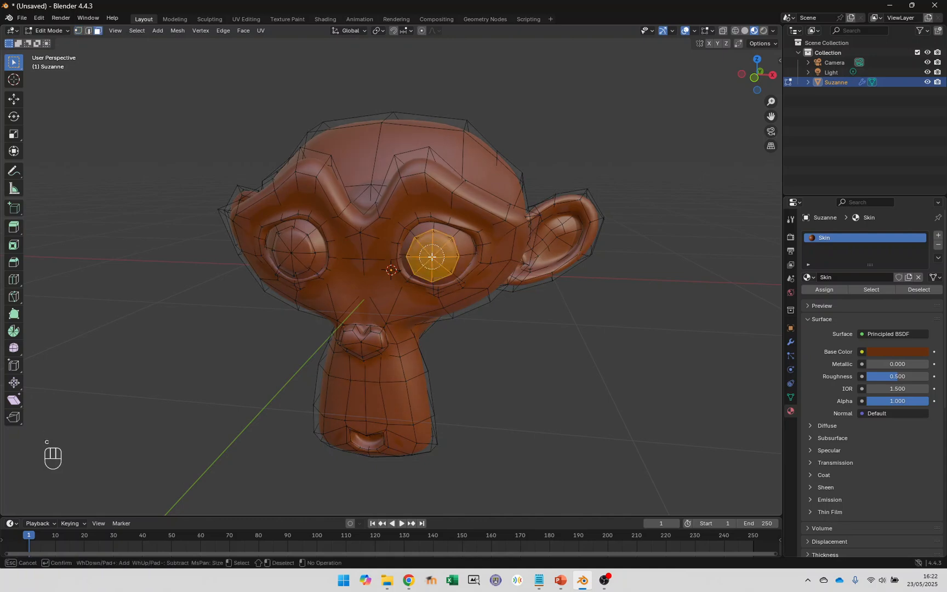
{"action": "left_click", "coordinate": [292, 250]}
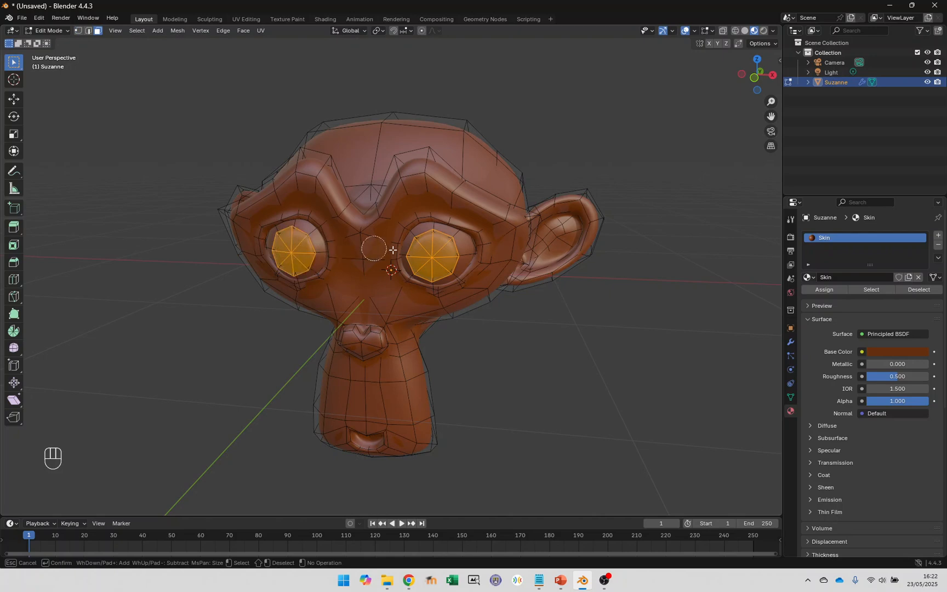
{"action": "key", "text": "Escape"}
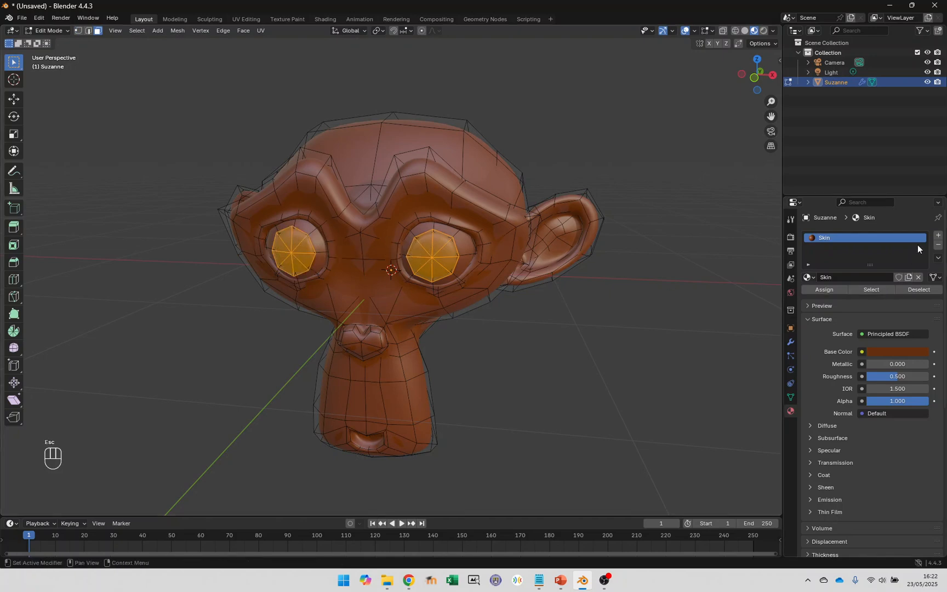
- Add a second material slot with a new material named Eye, assign it to the selected eye faces, and return to Object Mode
{"action": "left_click", "coordinate": [938, 235]}
{"action": "left_click", "coordinate": [869, 298]}
{"action": "double_click", "coordinate": [830, 249]}
{"action": "type", "text": "Eye"}
{"action": "key", "text": "Return"}
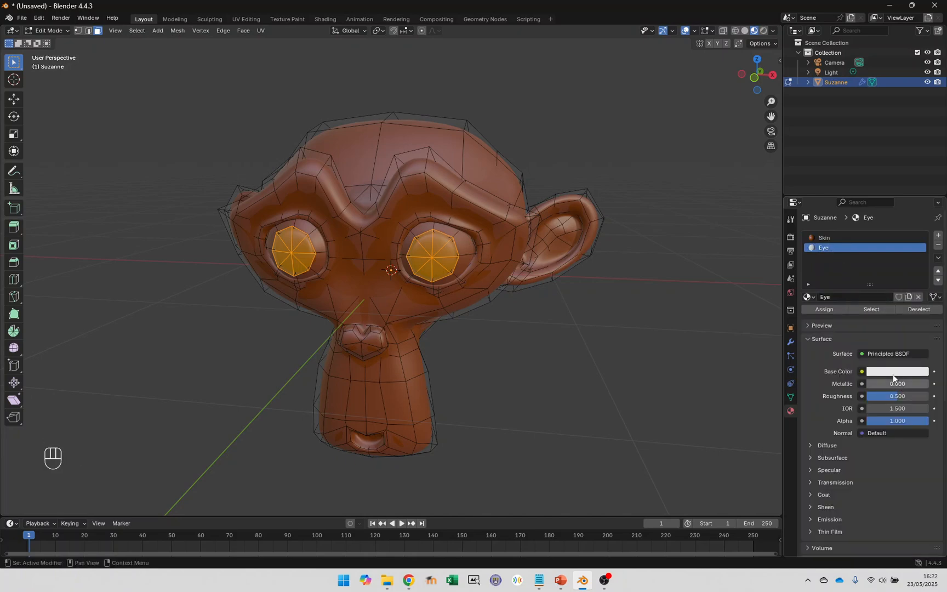
{"action": "left_click", "coordinate": [825, 310]}
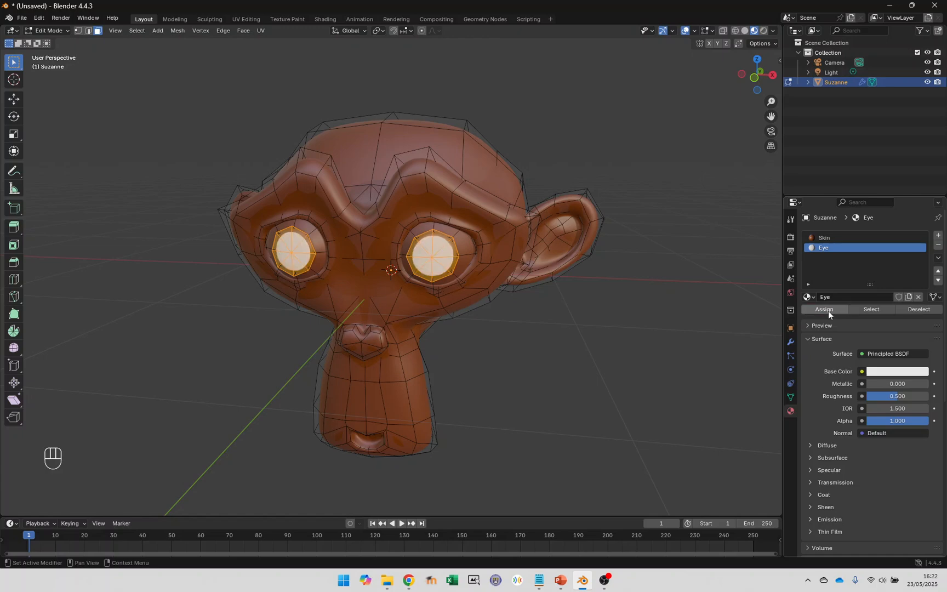
{"action": "key", "text": "Tab"}
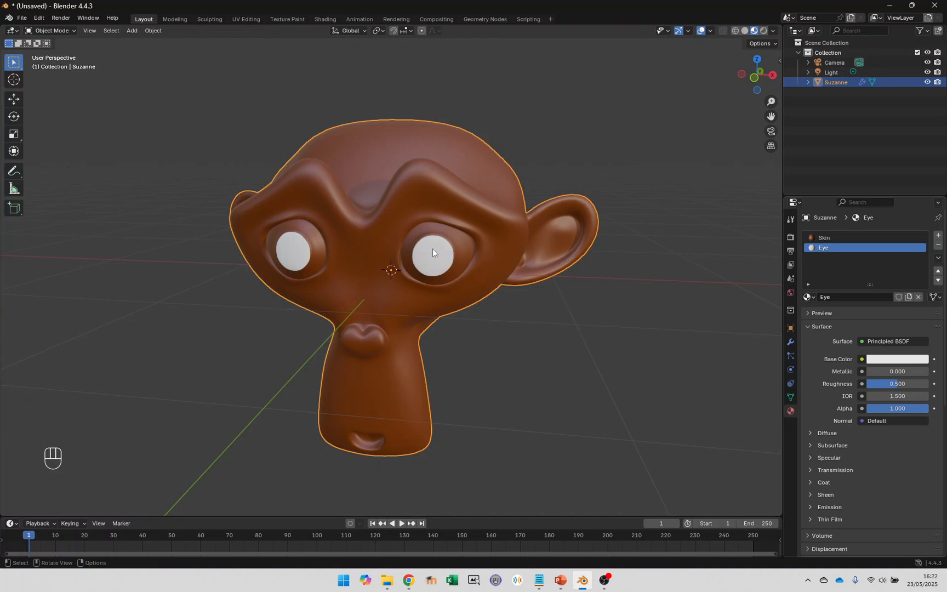
- Switch to Chrome, look up "iris texture" in Google image search, and return to Blender
{"action": "key", "text": "alt+Tab"}
{"action": "key", "text": "alt+Tab"}
{"action": "key", "text": "alt+Tab"}
{"action": "key", "text": "alt+Tab"}
{"action": "left_click", "coordinate": [180, 12]}
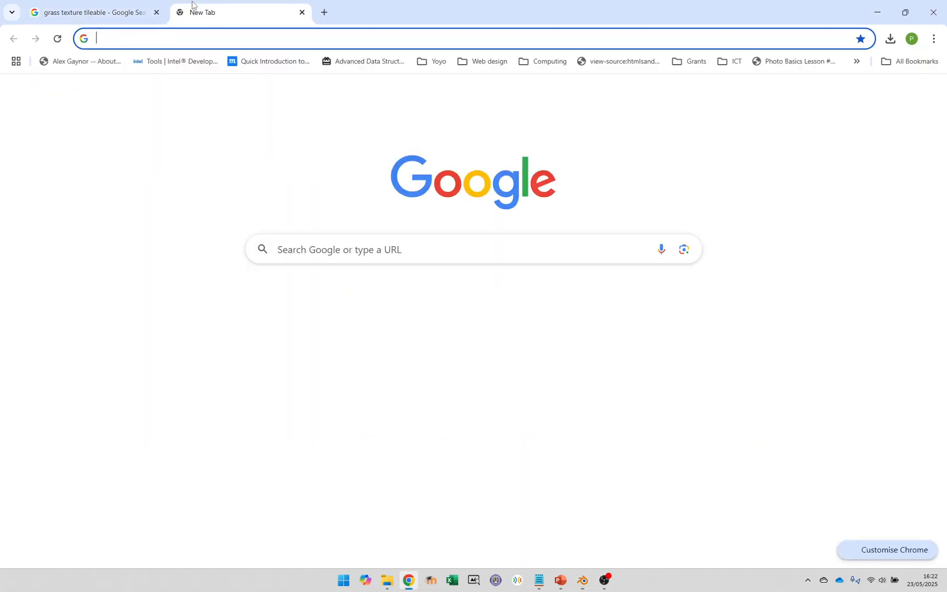
{"action": "type", "text": "iris texture"}
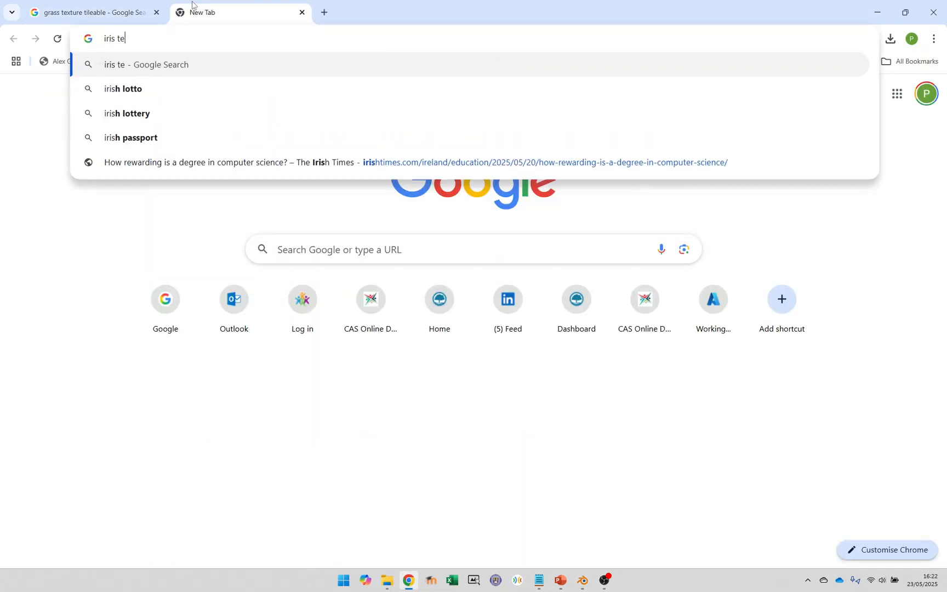
{"action": "key", "text": "Return"}
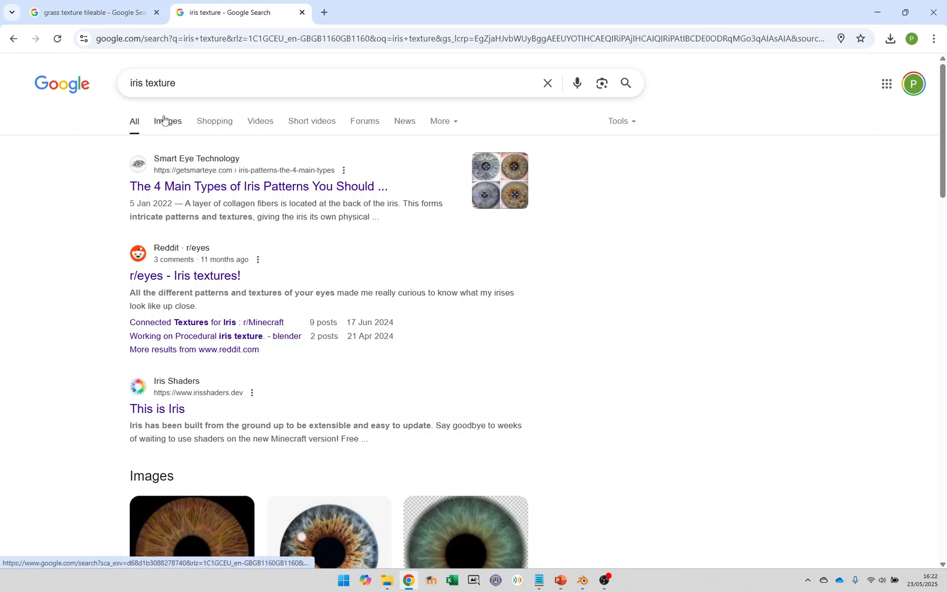
{"action": "left_click", "coordinate": [167, 121]}
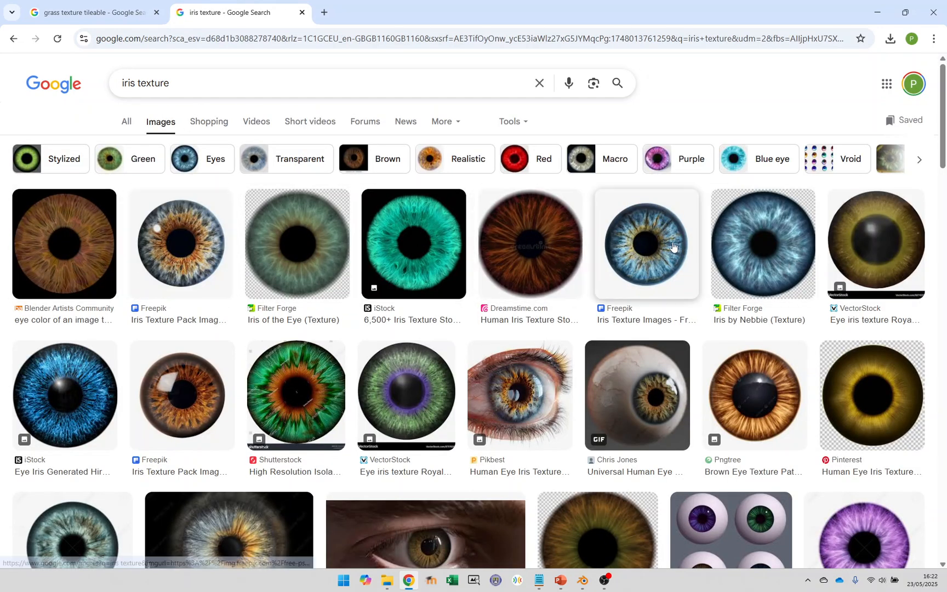
{"action": "key", "text": "alt+Tab"}
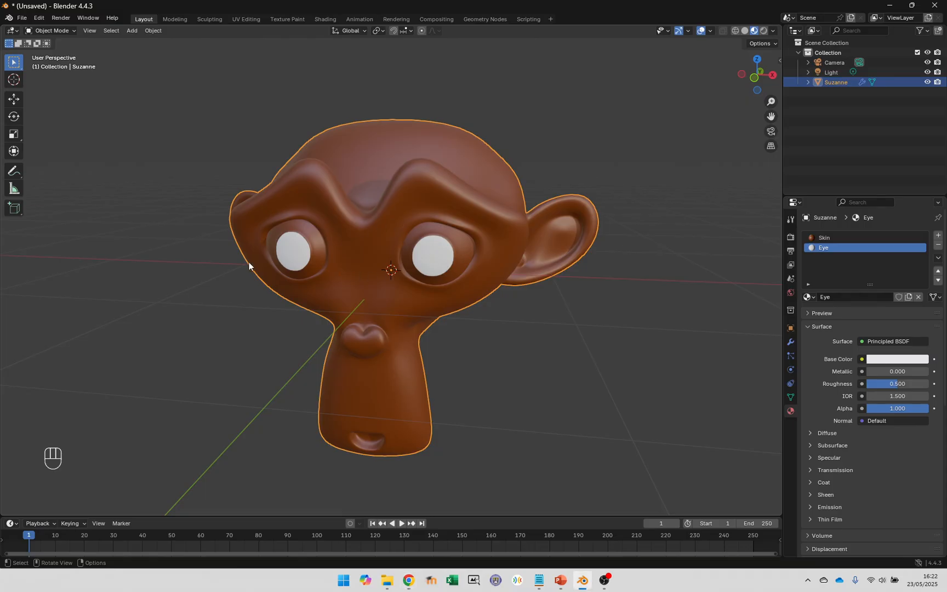
{"action": "left_click", "coordinate": [906, 361]}
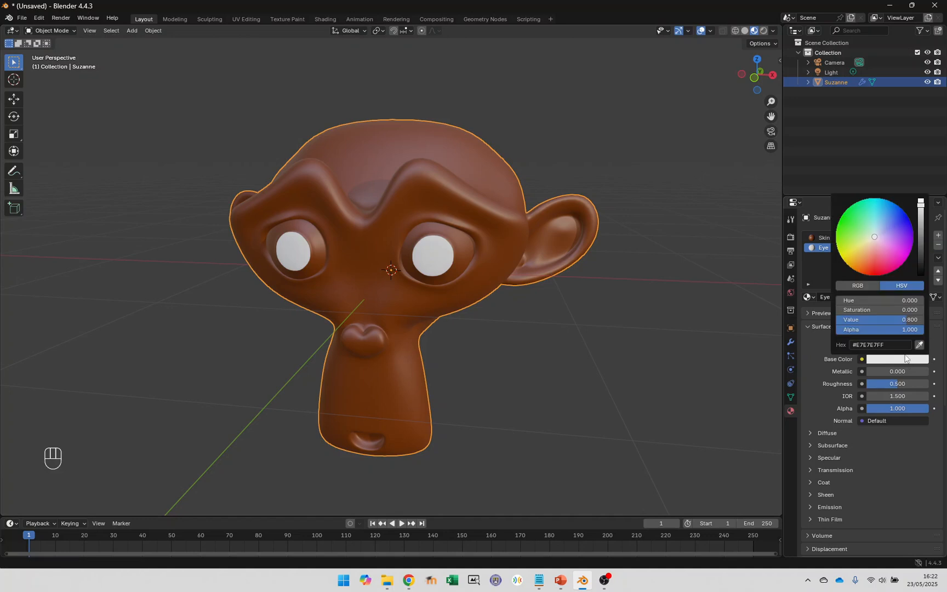
{"action": "left_click_drag", "start_coordinate": [895, 237], "coordinate": [866, 244]}
{"action": "key", "text": "Escape"}
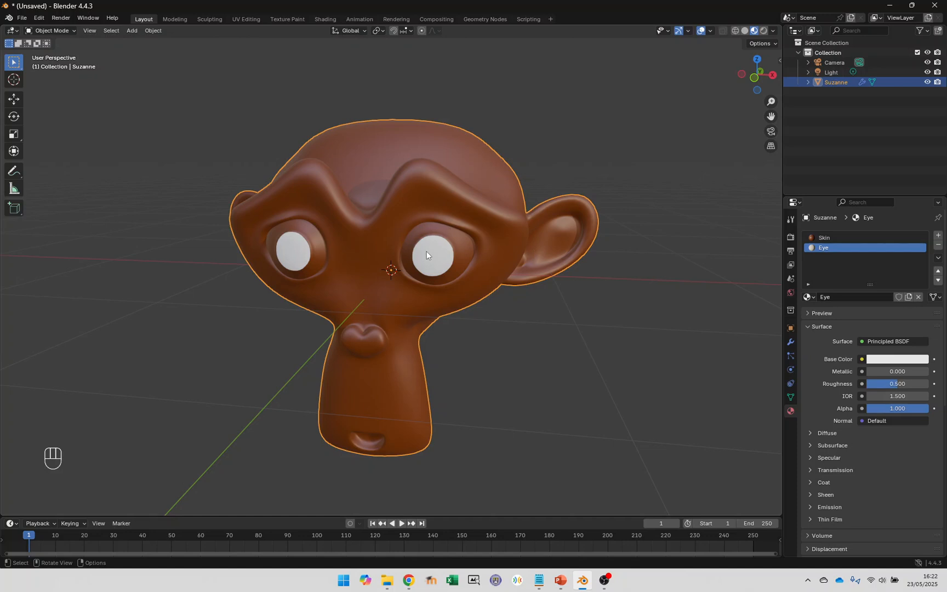
- Feed the Eye material's base color from an Image Texture using iris.jpg in the Pictures folder
{"action": "left_click", "coordinate": [861, 359]}
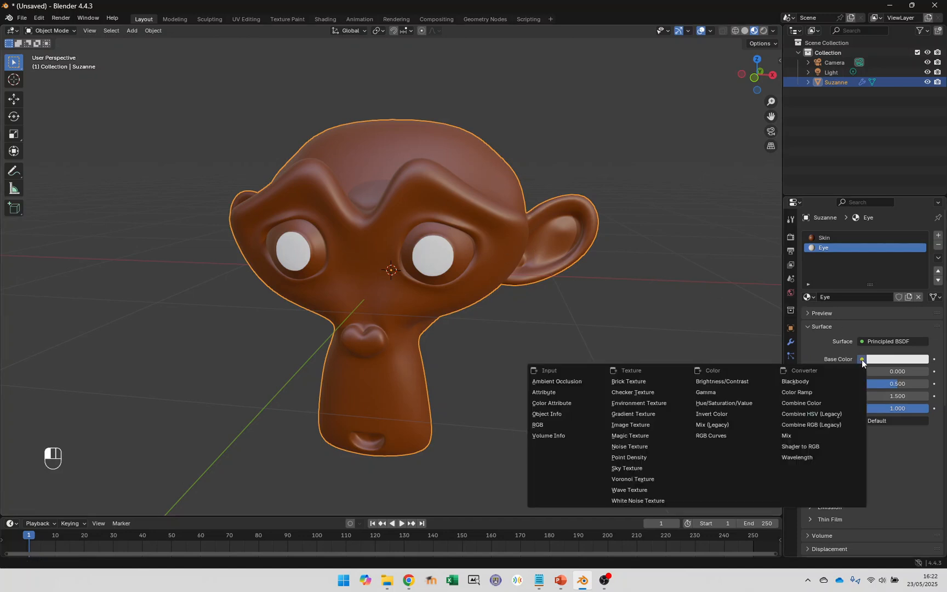
{"action": "left_click", "coordinate": [647, 422]}
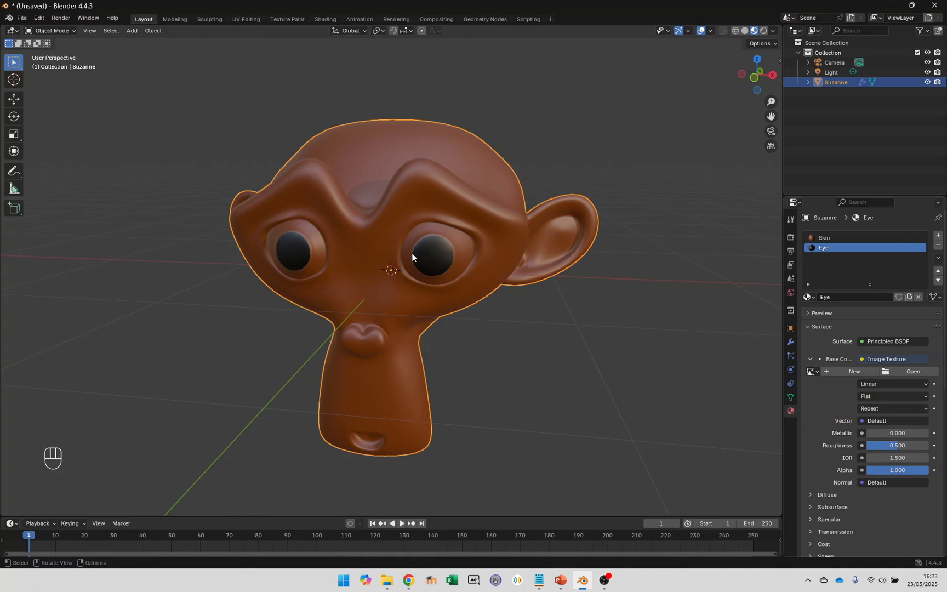
{"action": "left_click", "coordinate": [913, 372]}
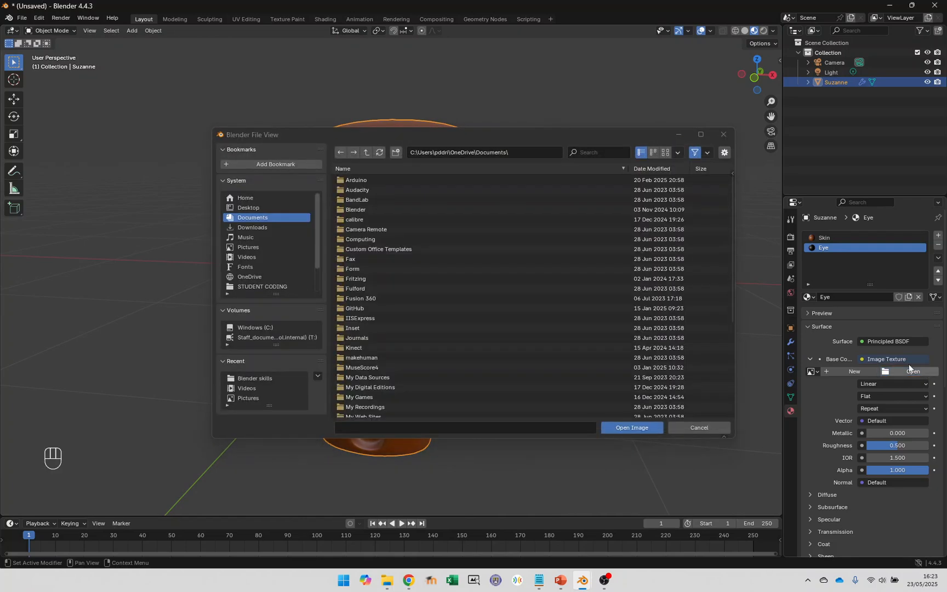
{"action": "left_click", "coordinate": [249, 246]}
{"action": "left_click_drag", "start_coordinate": [732, 204], "coordinate": [717, 313]}
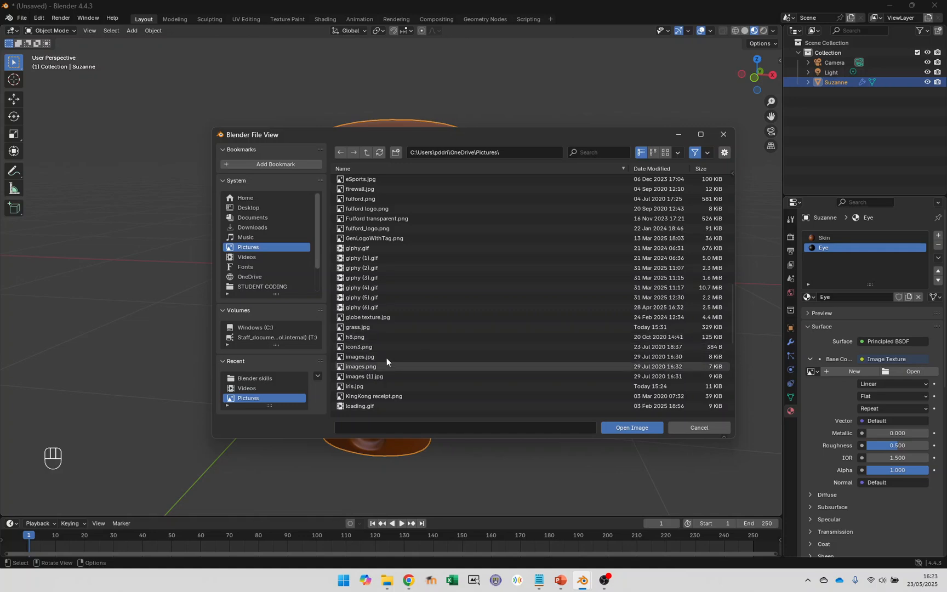
{"action": "double_click", "coordinate": [359, 384]}
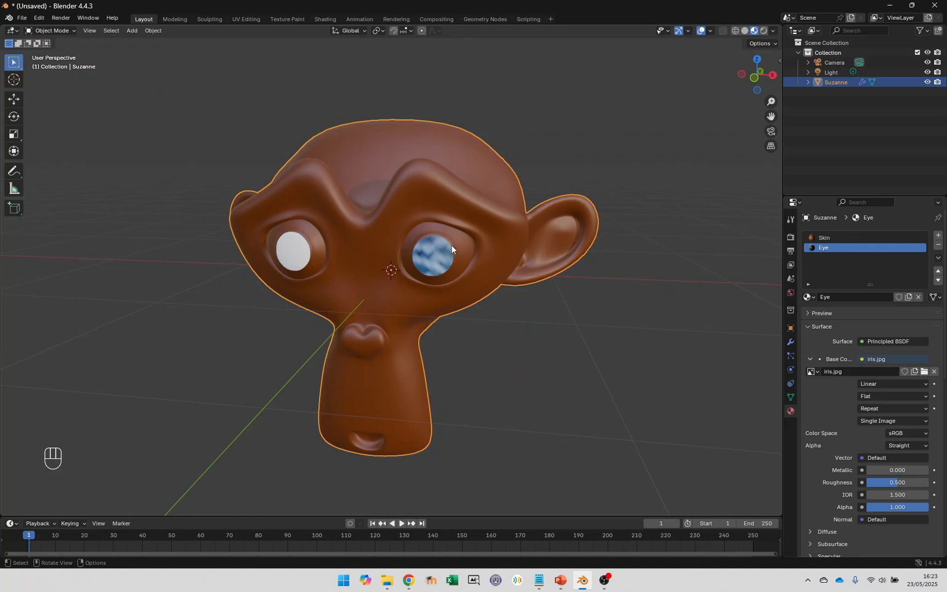
- Switch to the UV Editing workspace and show the monkey's face from the front in Material Preview shading
{"action": "left_click", "coordinate": [247, 19]}
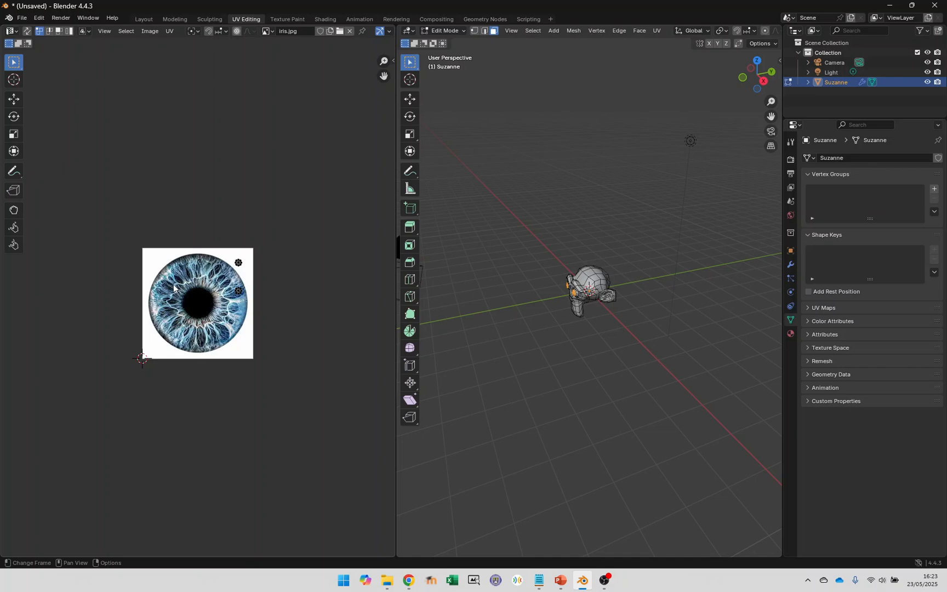
{"action": "middle_click_drag", "start_coordinate": [505, 297], "coordinate": [593, 193]}
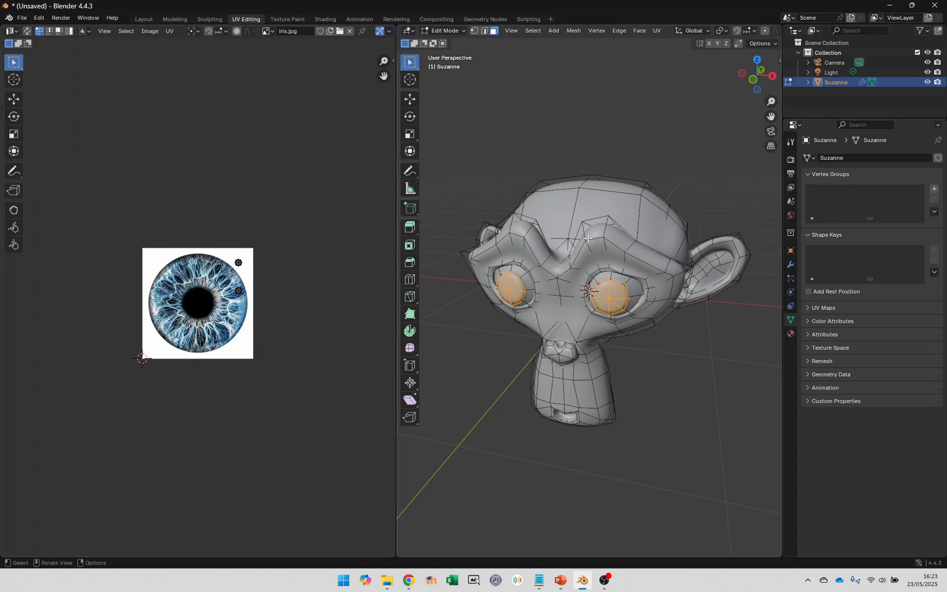
{"action": "key", "text": "z"}
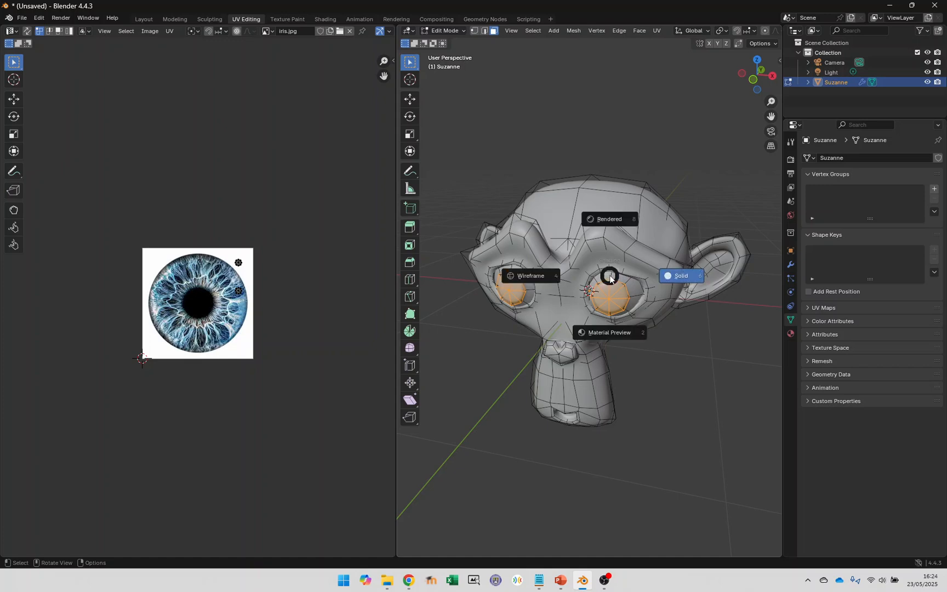
{"action": "left_click", "coordinate": [609, 285]}
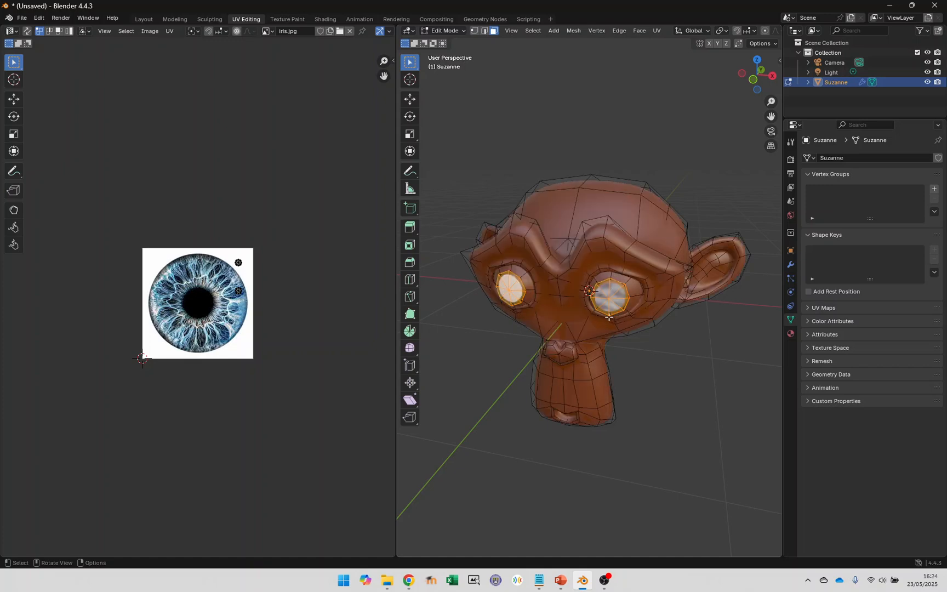
{"action": "key", "text": "a"}
{"action": "key", "text": "a"}
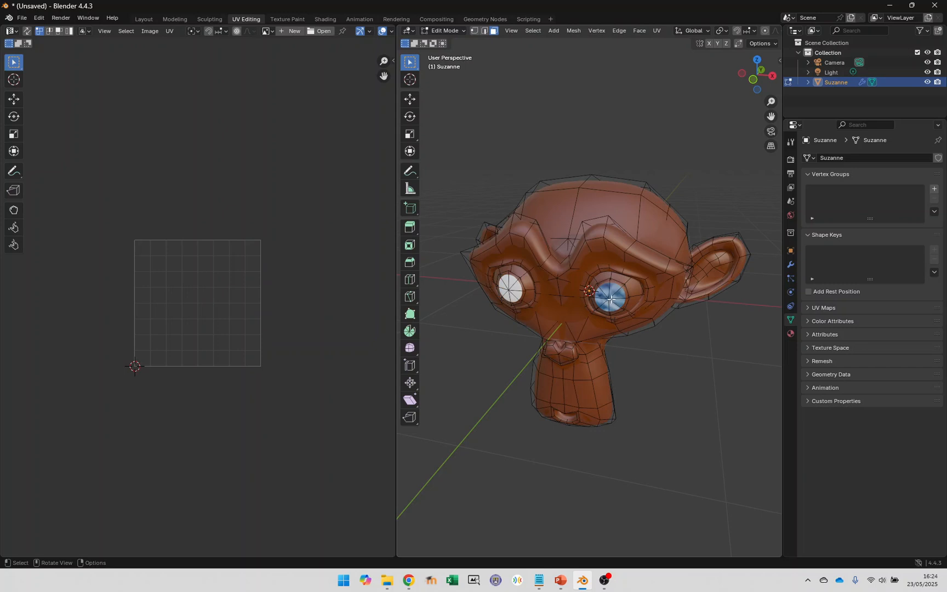
{"action": "key", "text": "c"}
{"action": "left_click", "coordinate": [609, 297]}
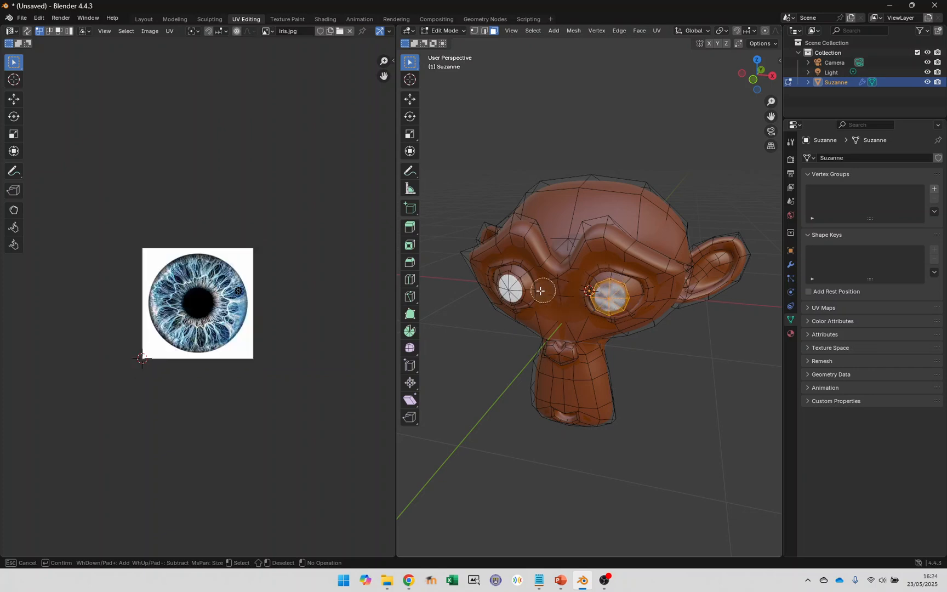
{"action": "left_click", "coordinate": [510, 288]}
{"action": "mouse_move", "coordinate": [534, 235]}
{"action": "left_mouse_down"}
{"action": "mouse_move", "coordinate": [590, 206]}
{"action": "mouse_move", "coordinate": [535, 316]}
{"action": "mouse_move", "coordinate": [566, 384]}
{"action": "mouse_move", "coordinate": [553, 351]}
{"action": "left_mouse_up"}
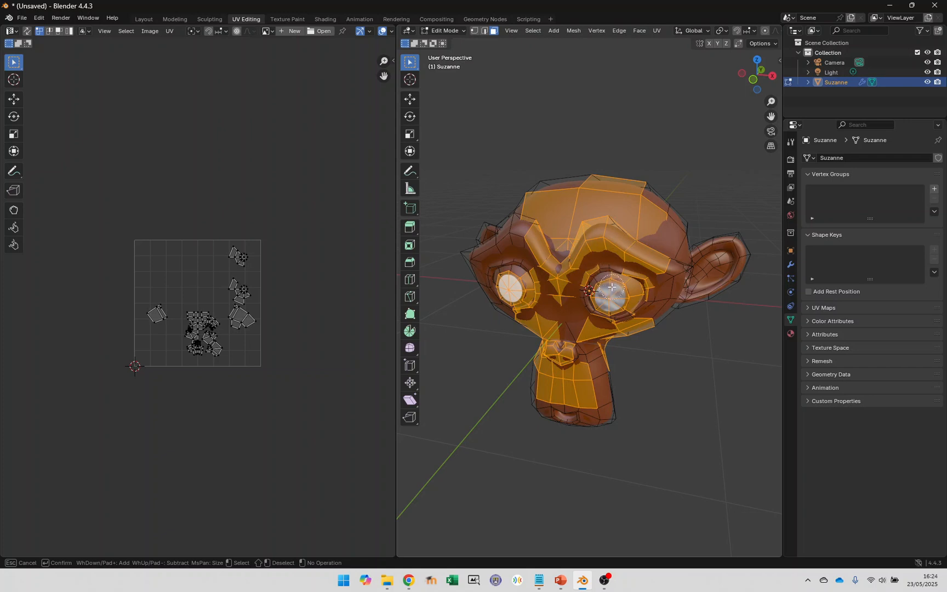
{"action": "key", "text": "Escape"}
{"action": "key", "text": "alt+a"}
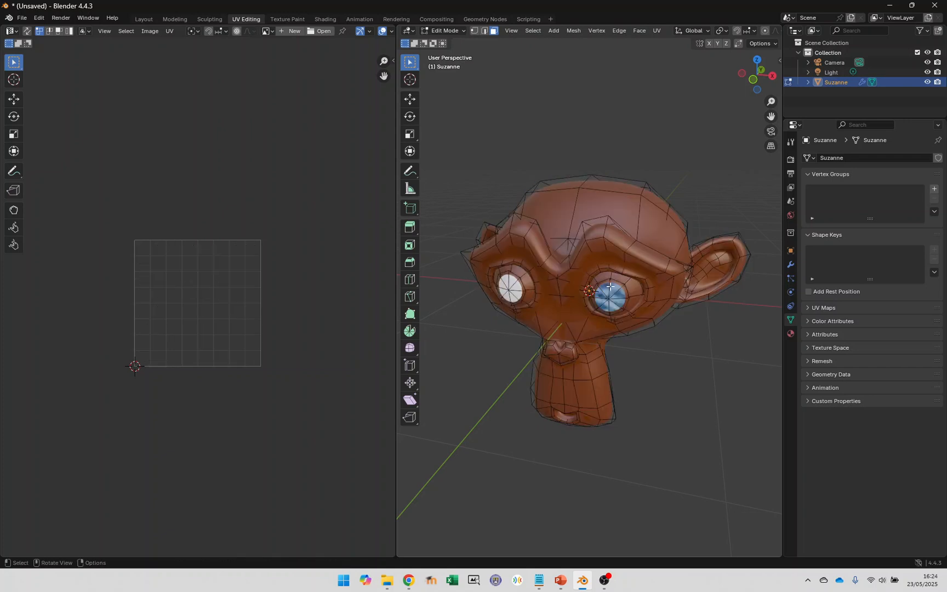
- Select the faces of the eye nearer the visible ear, center their UVs on the pupil, and enlarge them across most of the iris
{"action": "key", "text": "l"}
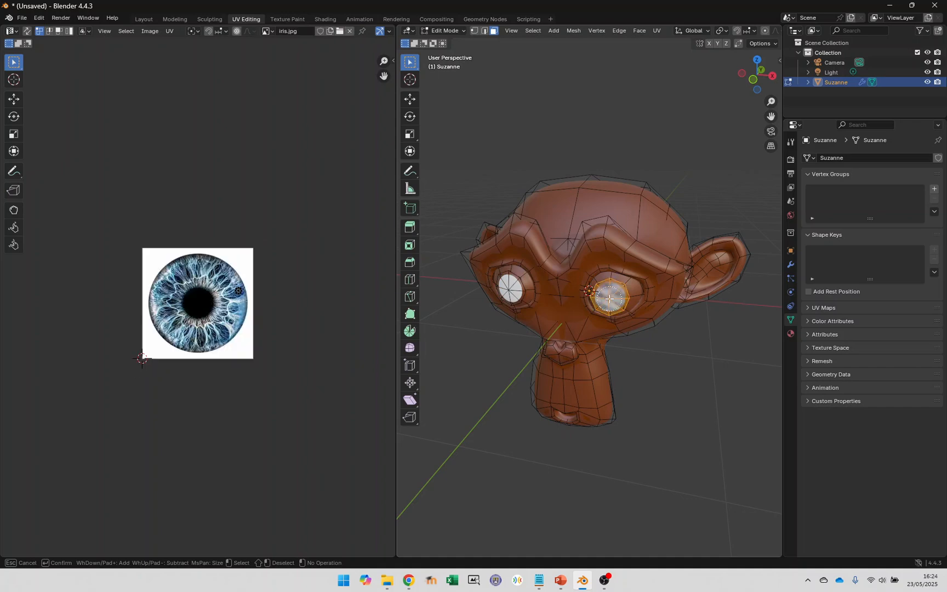
{"action": "mouse_move", "coordinate": [235, 318]}
{"action": "middle_mouse_down", "text": "ctrl"}
{"action": "mouse_move", "coordinate": [211, 114]}
{"action": "mouse_move", "coordinate": [219, 436]}
{"action": "mouse_move", "coordinate": [231, 310]}
{"action": "middle_mouse_up", "text": "ctrl"}
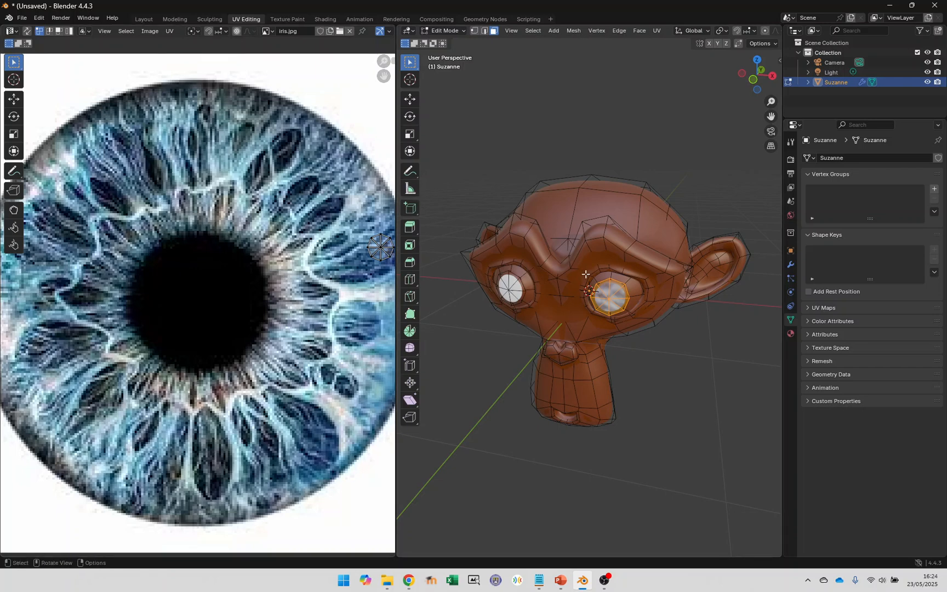
{"action": "key", "text": "a"}
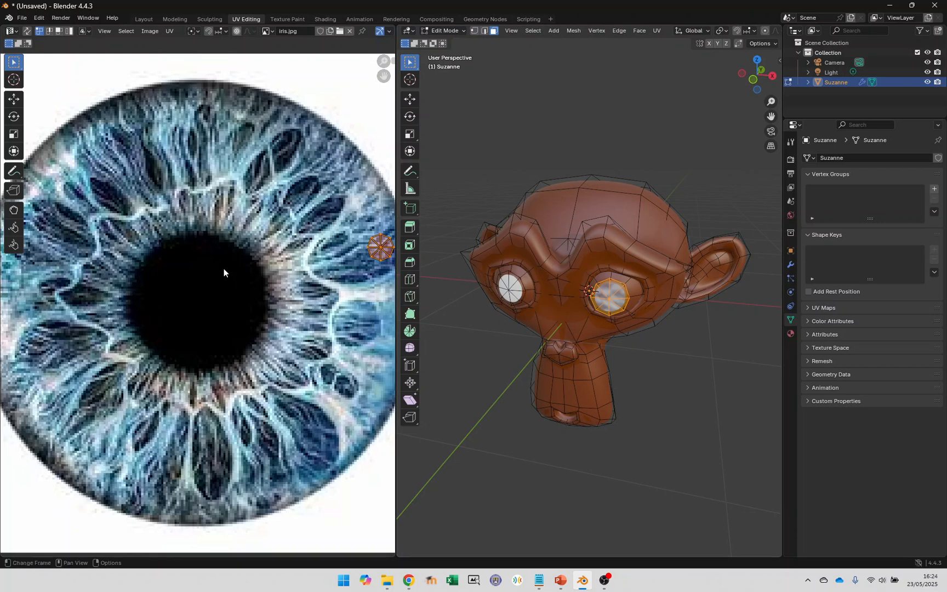
{"action": "key", "text": "g"}
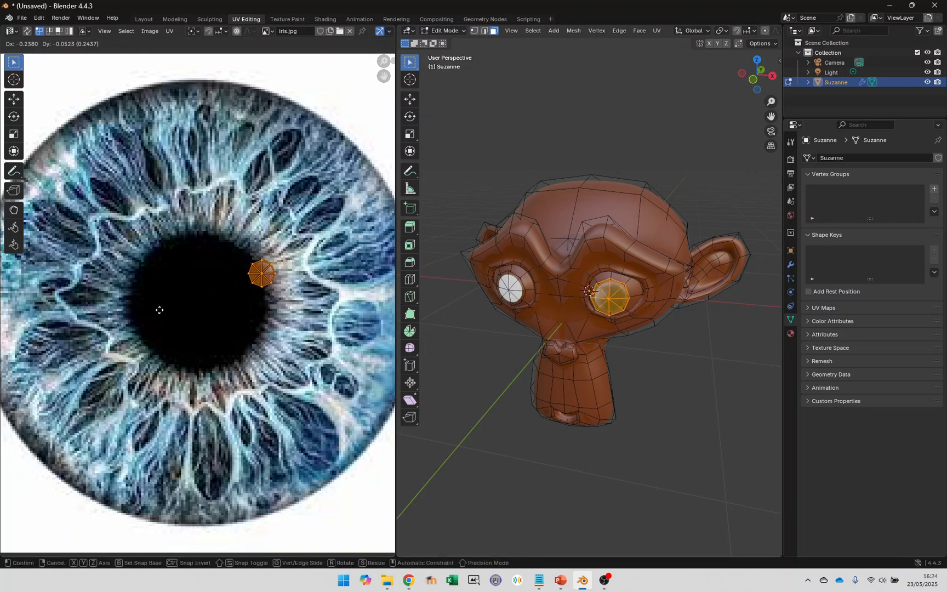
{"action": "left_click", "coordinate": [109, 334]}
{"action": "key", "text": "s"}
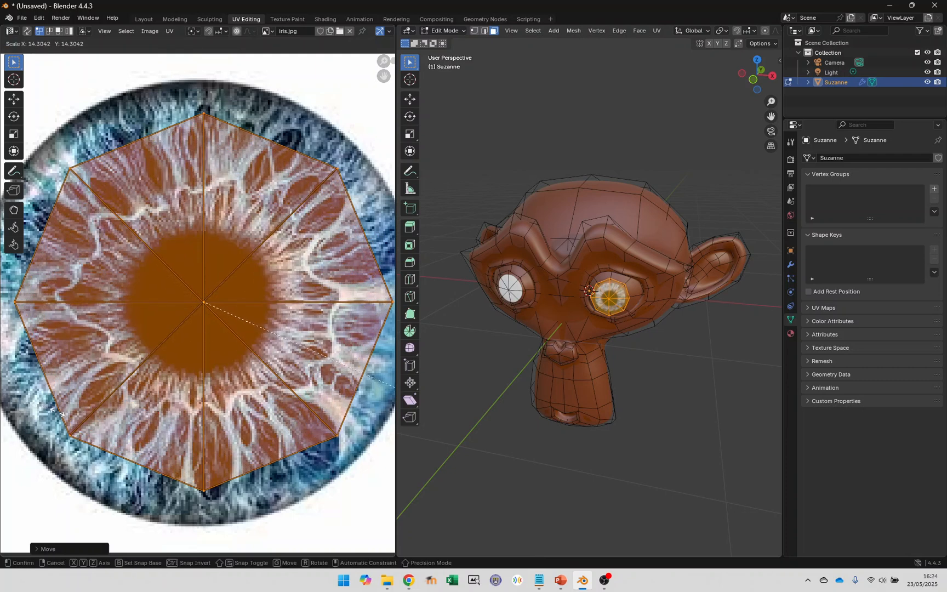
{"action": "left_click", "coordinate": [78, 421]}
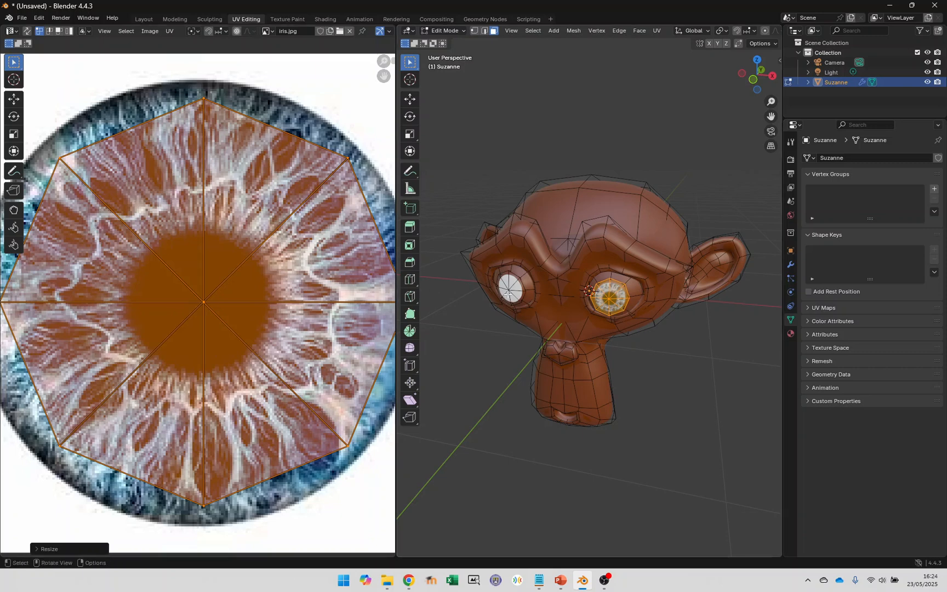
- Clear the selection and circle-select only the faces of the other, still white eye
{"action": "key", "text": "a"}
{"action": "key", "text": "alt+a"}
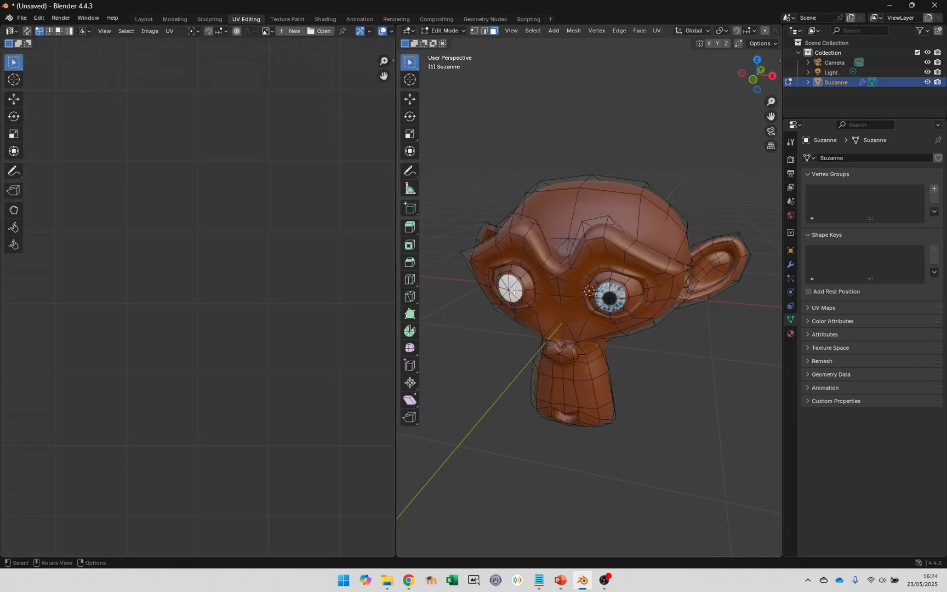
{"action": "key", "text": "c"}
{"action": "left_click", "coordinate": [511, 289]}
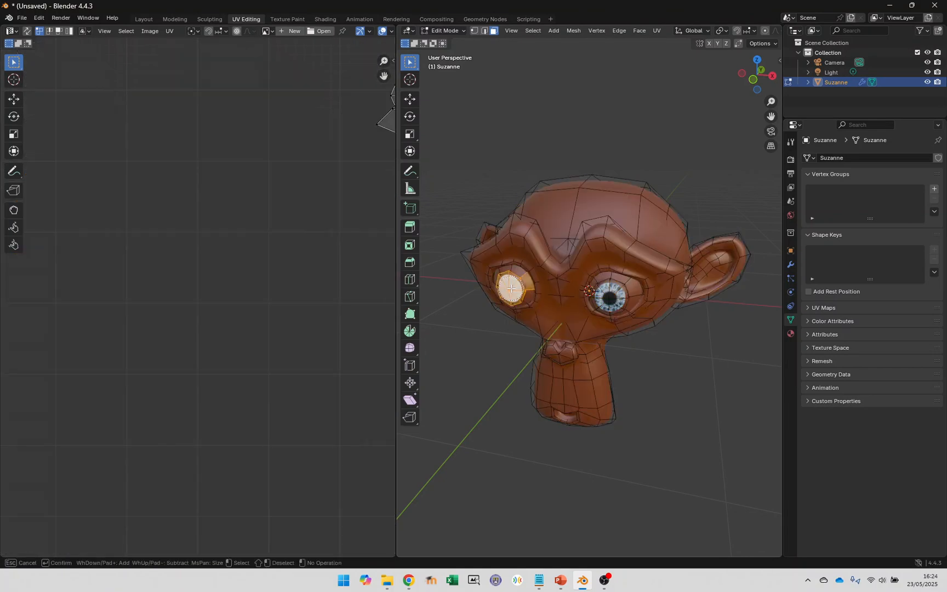
{"action": "key", "text": "Escape"}
{"action": "middle_click_drag", "start_coordinate": [515, 269], "coordinate": [555, 225], "text": "ctrl"}
{"action": "key", "text": "KP_Decimal"}
{"action": "key", "text": "c"}
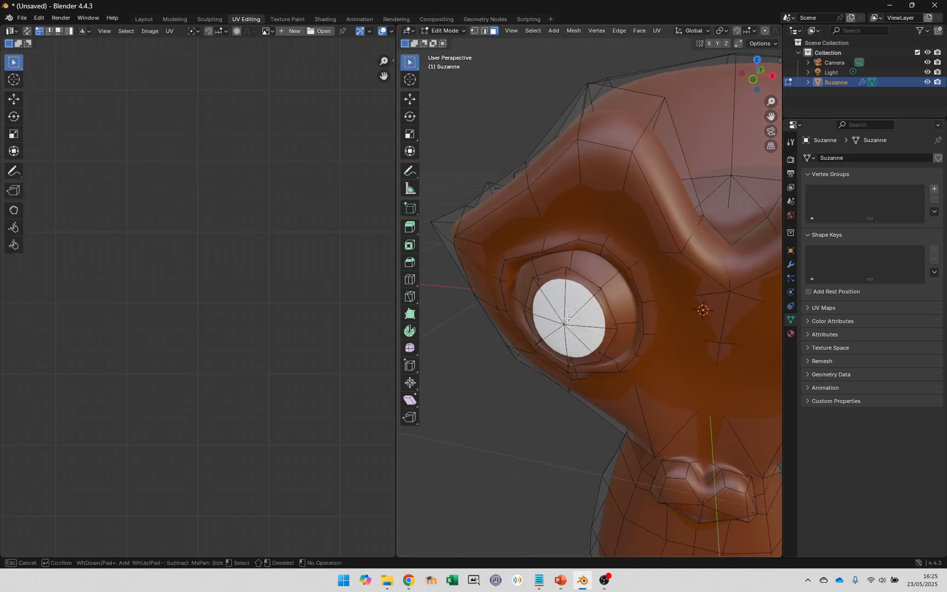
{"action": "left_click", "coordinate": [564, 323]}
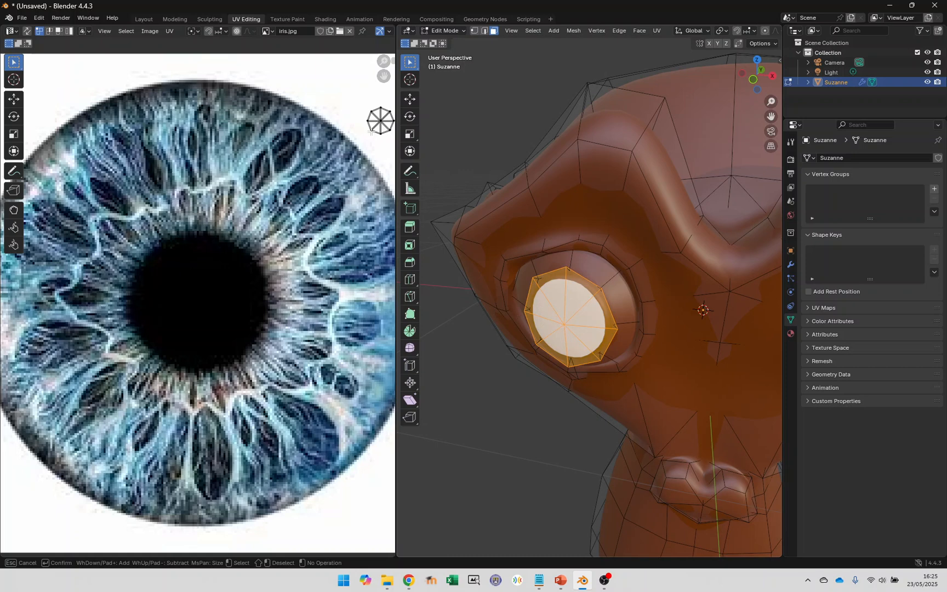
{"action": "right_click", "coordinate": [647, 329]}
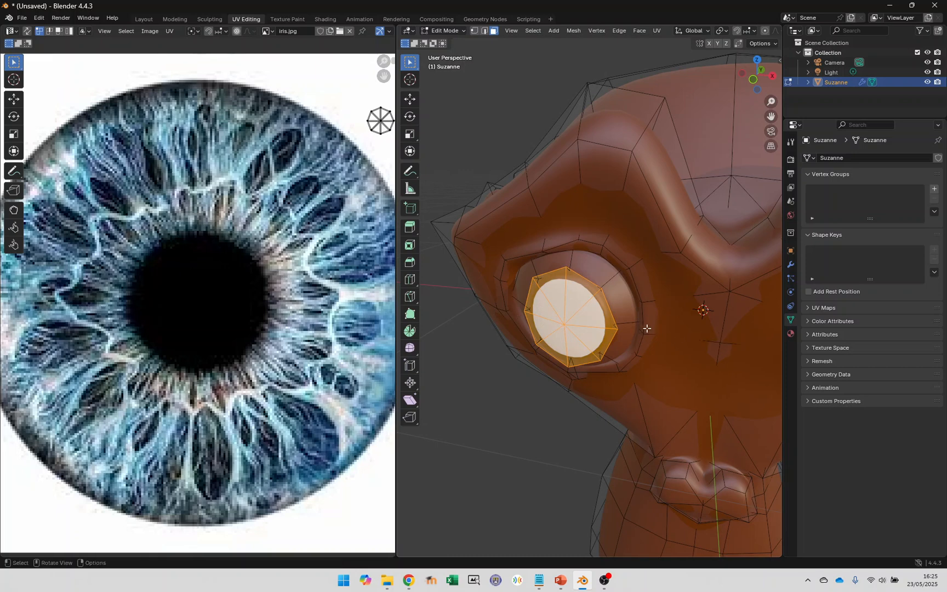
- Move the white eye's UVs onto the pupil and scale them up to cover most of the iris image
{"action": "key", "text": "a"}
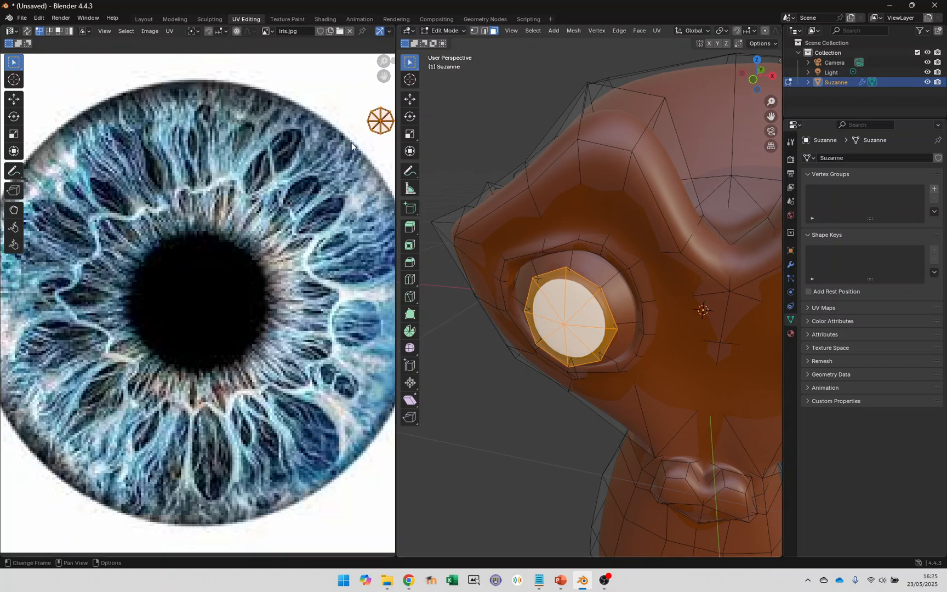
{"action": "key", "text": "g"}
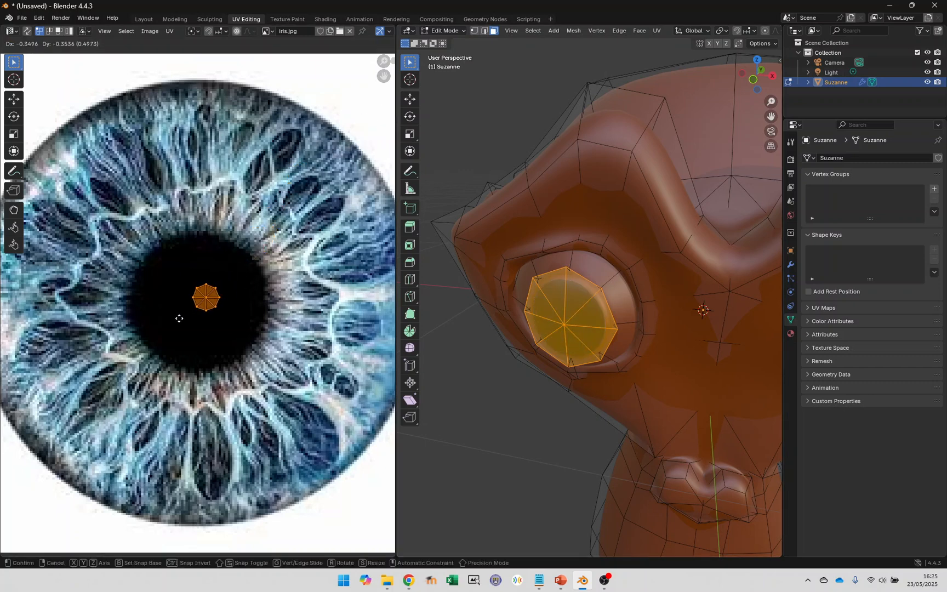
{"action": "left_click", "coordinate": [170, 322]}
{"action": "key", "text": "s"}
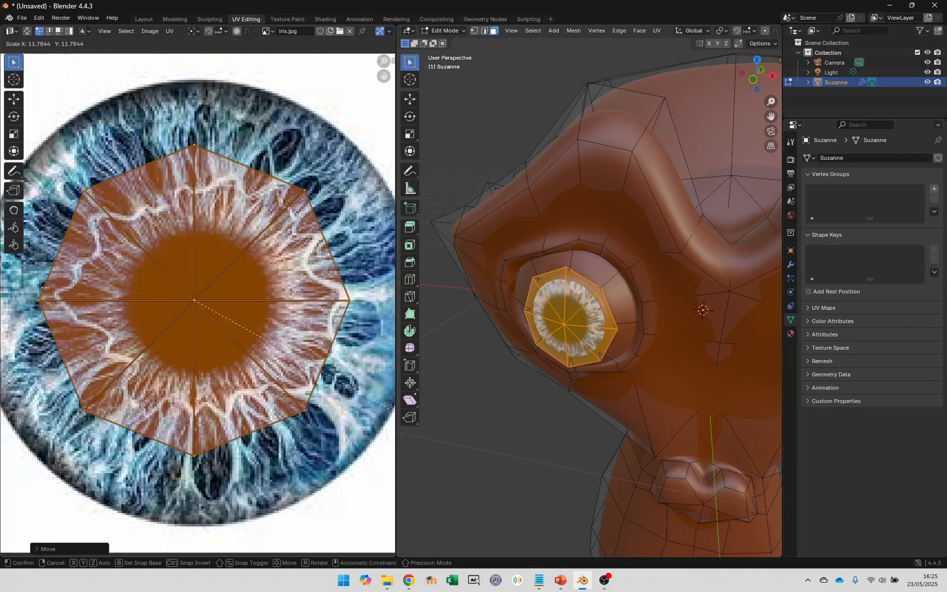
{"action": "left_click", "coordinate": [100, 455]}
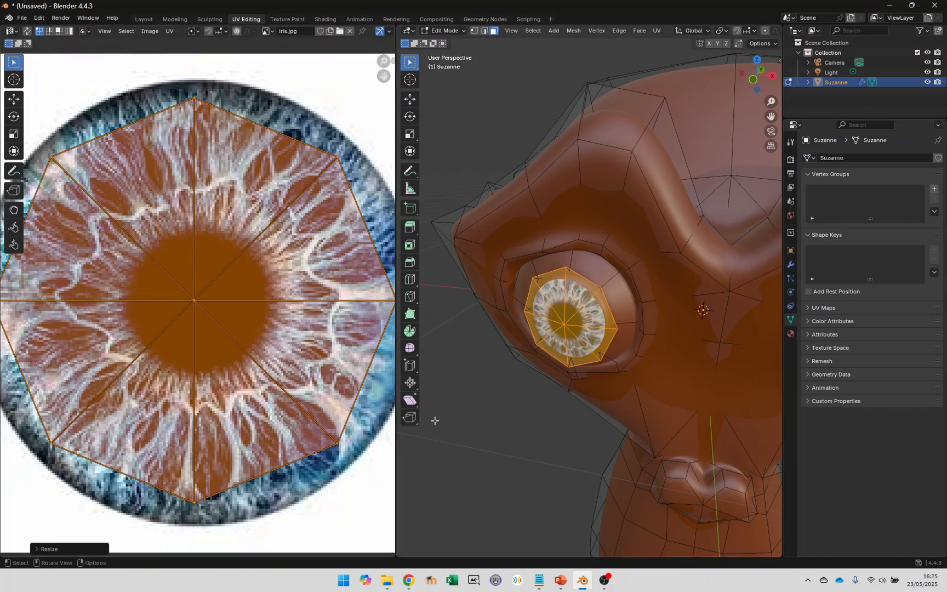
- Return to the Layout workspace, add a plane, and lower it along the Z axis to below the monkey's chin
{"action": "left_click", "coordinate": [145, 19]}
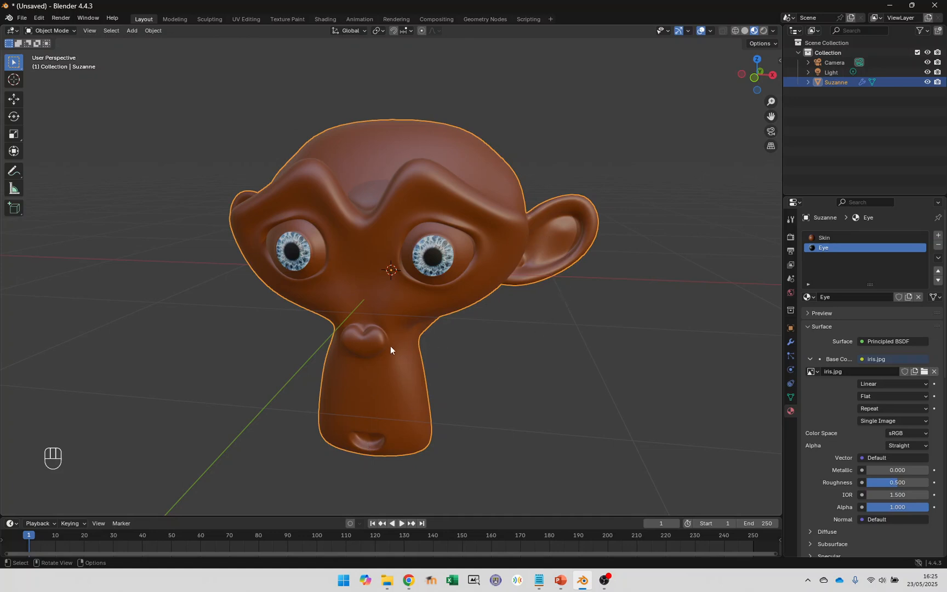
{"action": "middle_click_drag", "start_coordinate": [577, 163], "coordinate": [575, 217]}
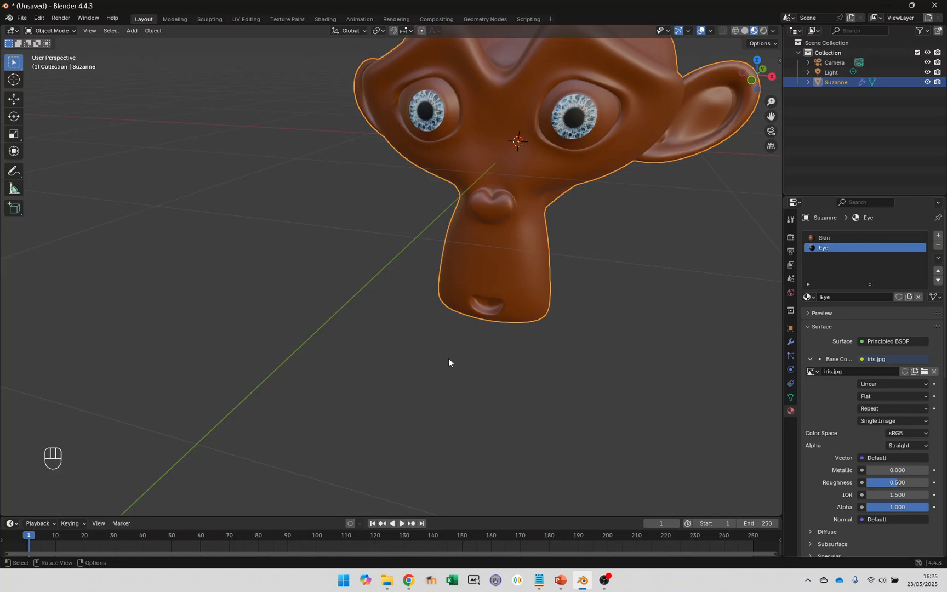
{"action": "key", "text": "shift+a"}
{"action": "mouse_move", "coordinate": [399, 363]}
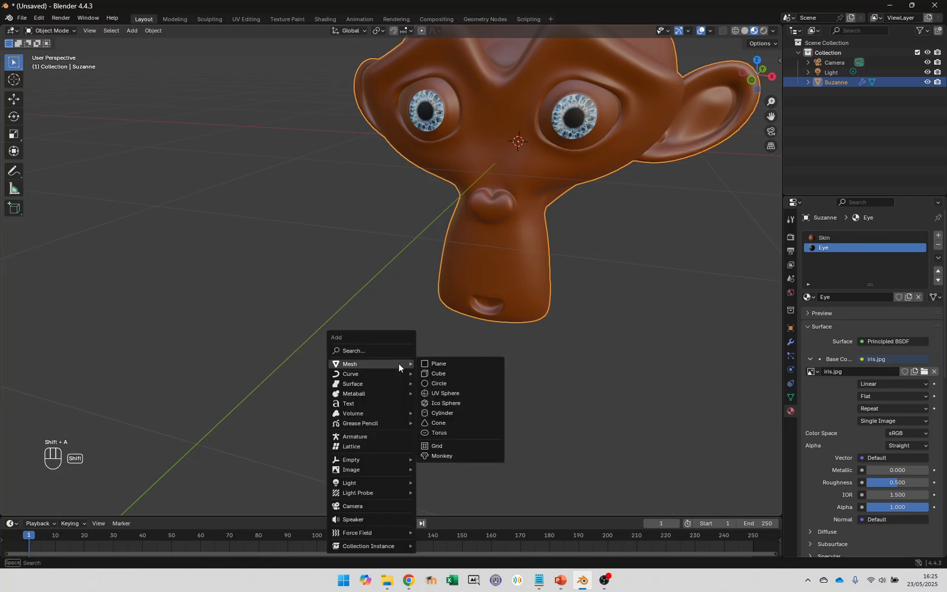
{"action": "left_click", "coordinate": [439, 363]}
{"action": "key", "text": "g"}
{"action": "key", "text": "z"}
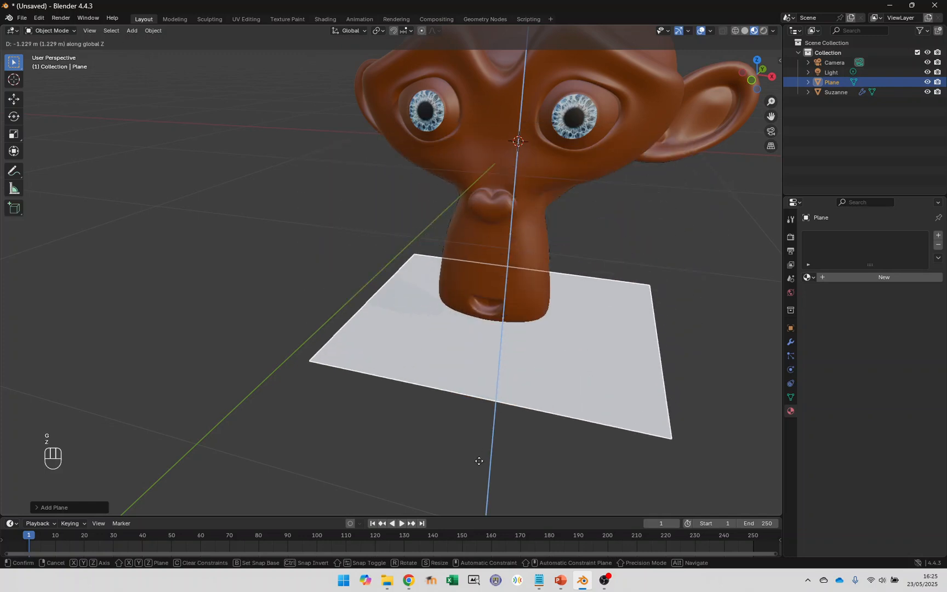
{"action": "left_click", "coordinate": [468, 489]}
- Scale the plane up evenly into a wide ground surface beneath the monkey
{"action": "key", "text": "s"}
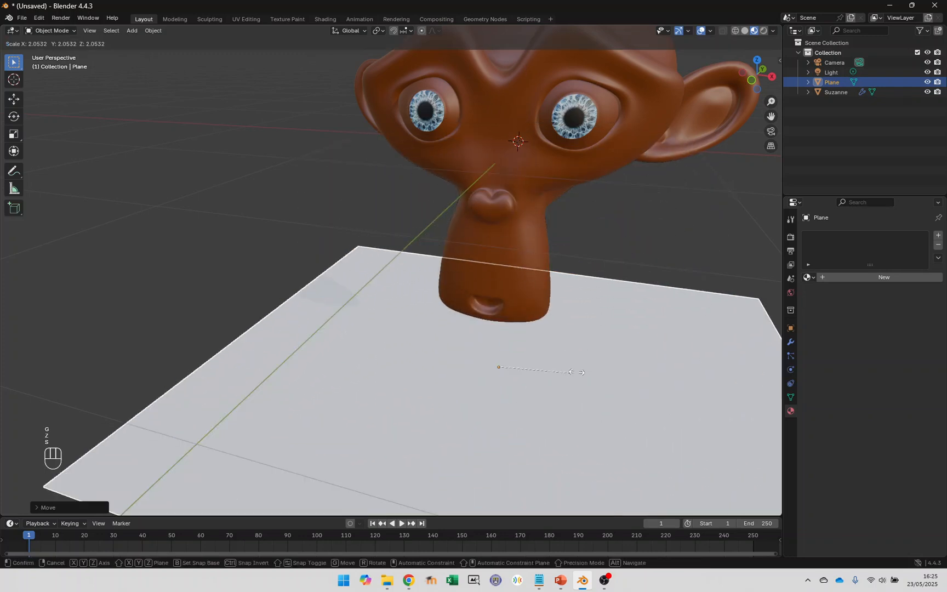
{"action": "left_click", "coordinate": [603, 369]}
{"action": "middle_click_drag", "start_coordinate": [578, 350], "coordinate": [572, 244], "text": "shift"}
{"action": "middle_click_drag", "start_coordinate": [572, 244], "coordinate": [567, 267]}
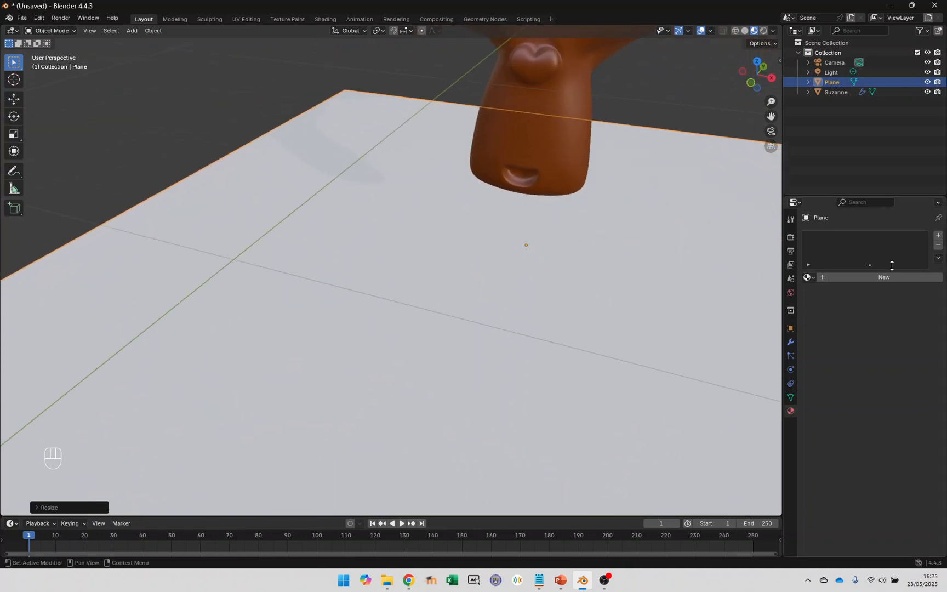
- Give the plane a new material named Grass and set its base color to an Image Texture
{"action": "left_click", "coordinate": [920, 280]}
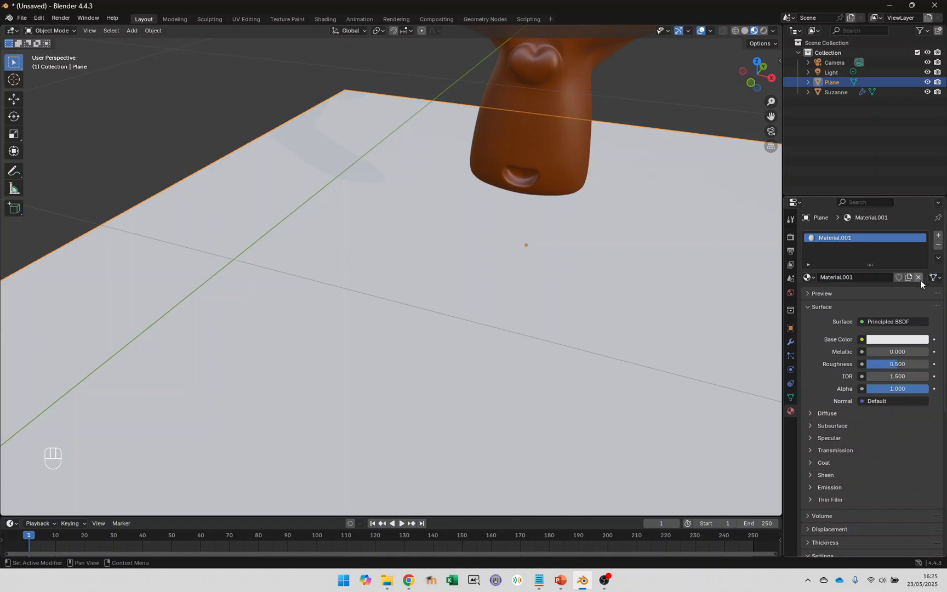
{"action": "left_click", "coordinate": [574, 99]}
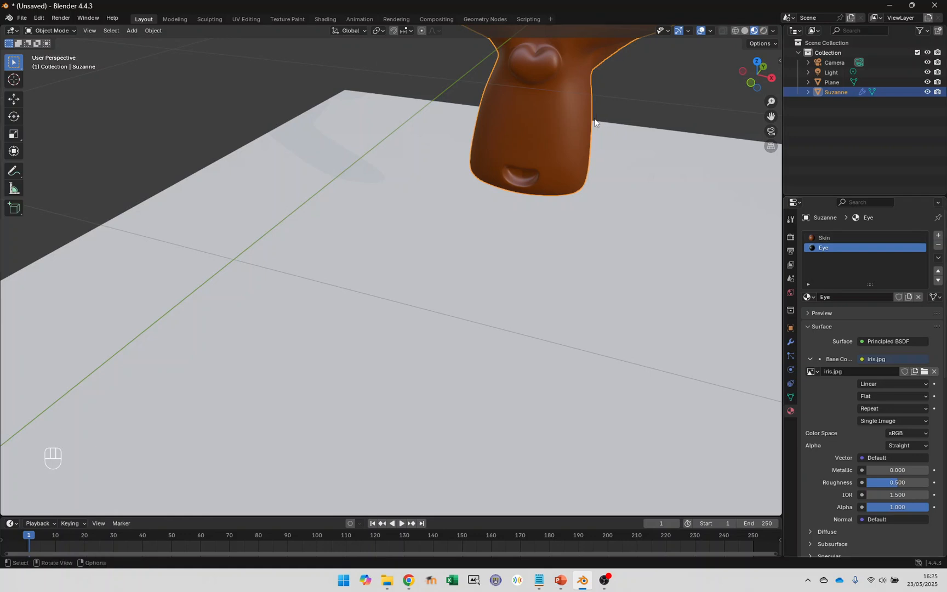
{"action": "left_click", "coordinate": [400, 294]}
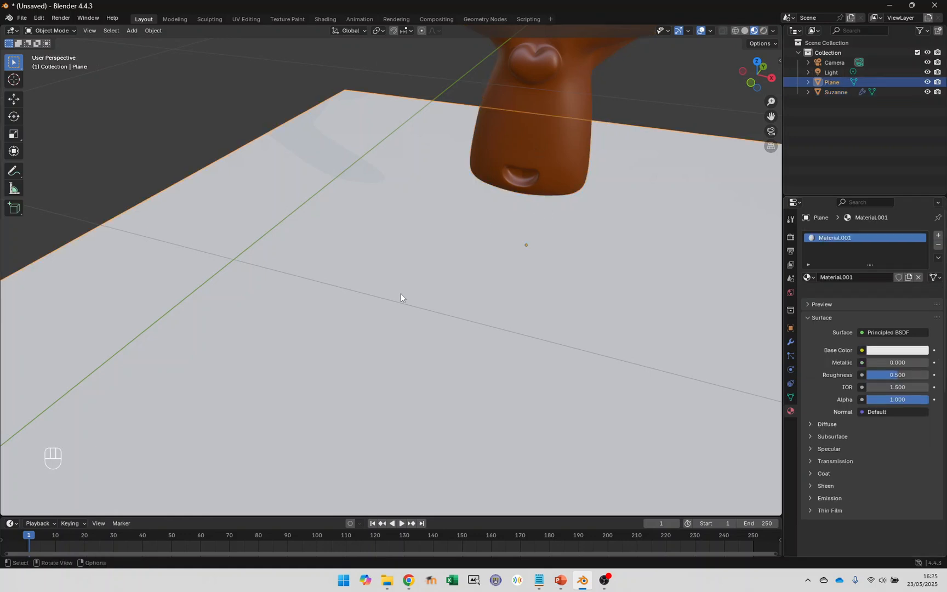
{"action": "double_click", "coordinate": [837, 238]}
{"action": "type", "text": "Grass"}
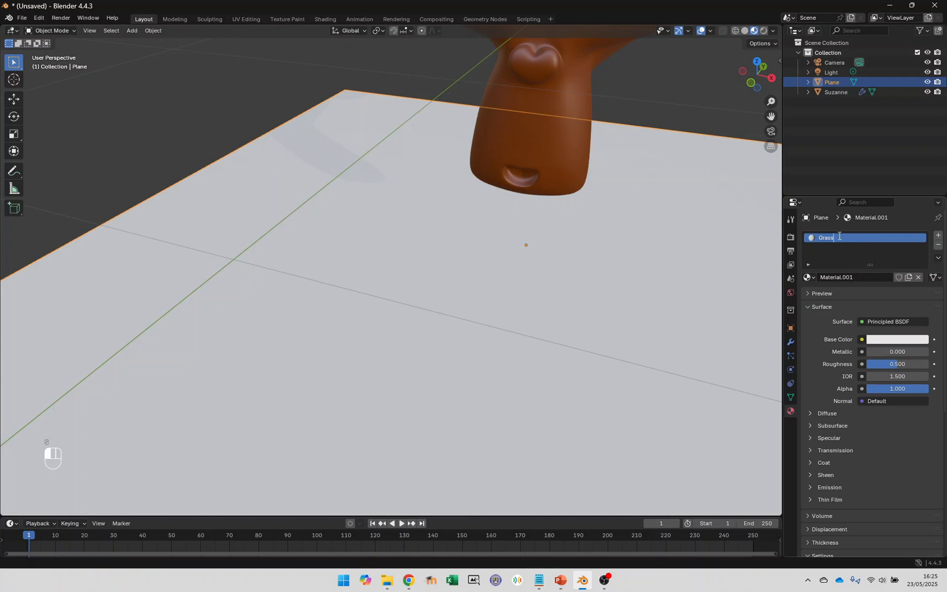
{"action": "key", "text": "Return"}
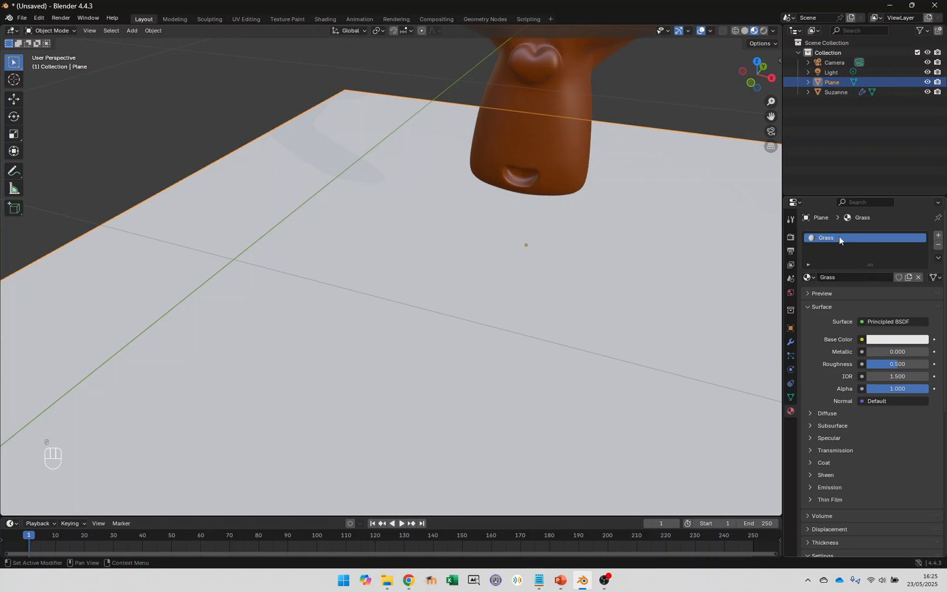
{"action": "left_click", "coordinate": [862, 340]}
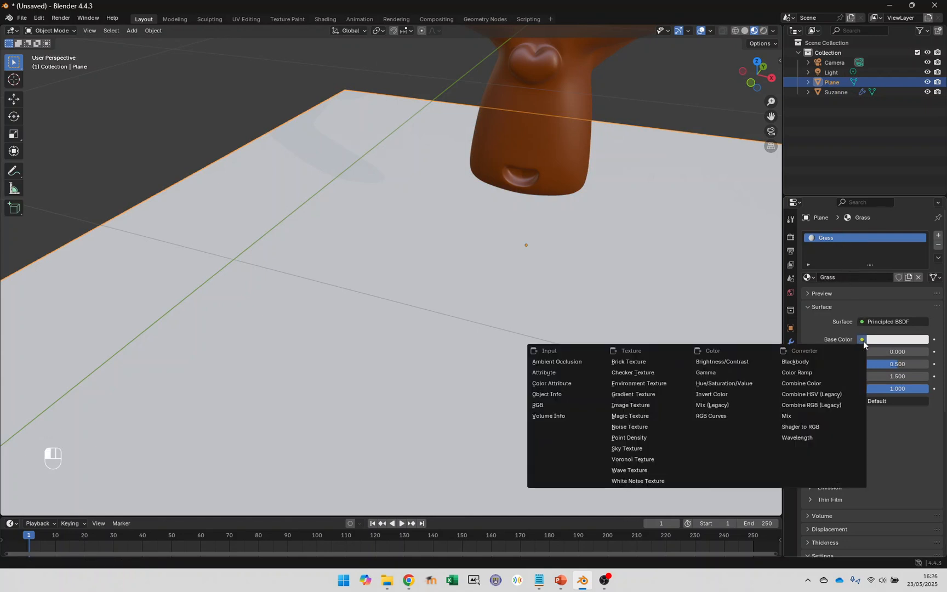
{"action": "left_click", "coordinate": [634, 406]}
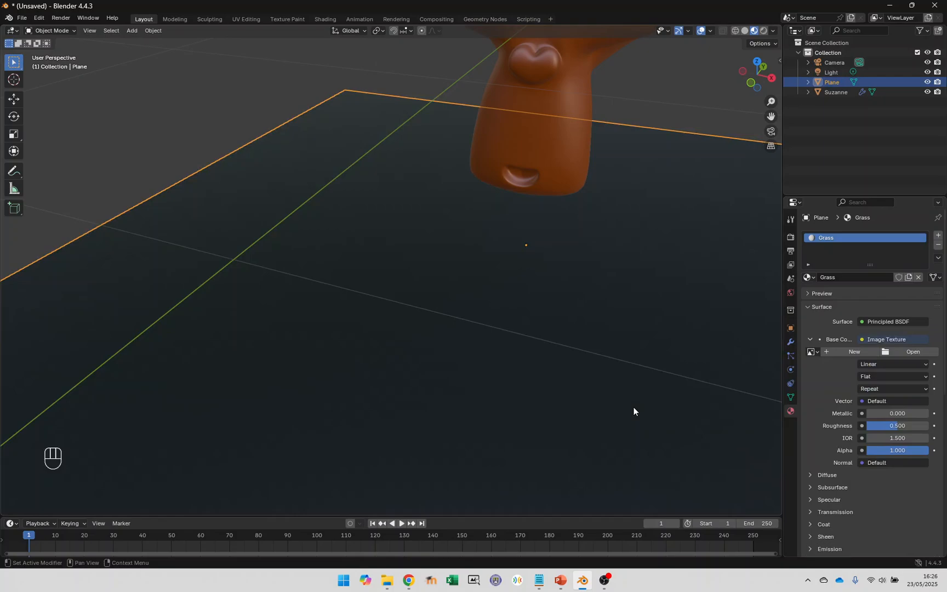
- Switch to Chrome, show the "grass texture tileable" search results, and return to Blender
{"action": "key", "text": "alt+Tab"}
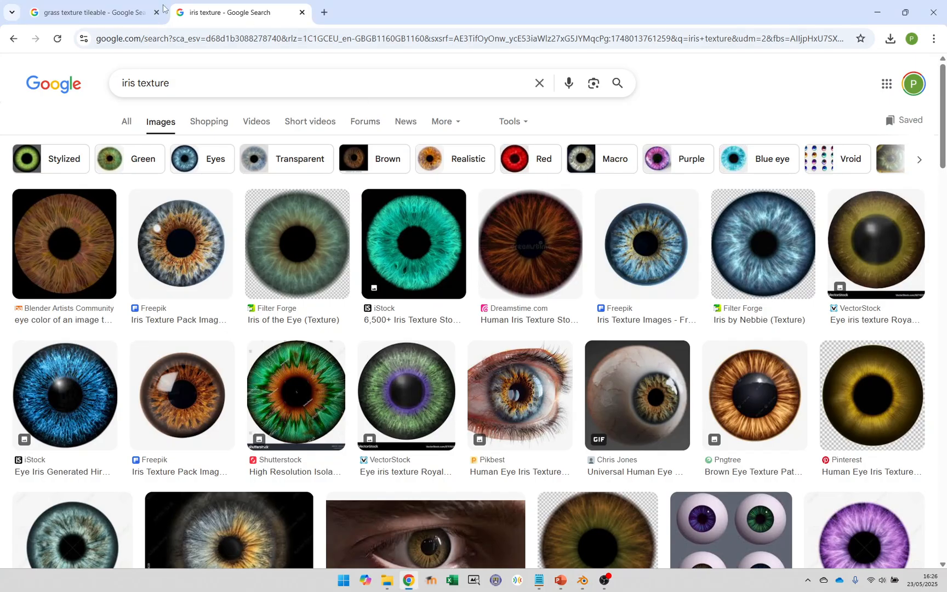
{"action": "left_click", "coordinate": [105, 7]}
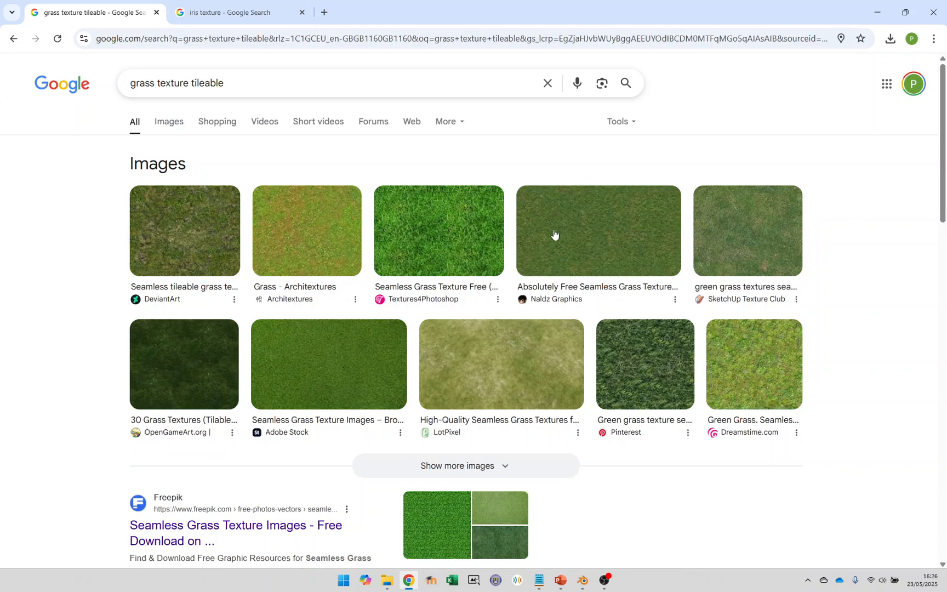
{"action": "key", "text": "alt+Tab"}
- Load grass.jpg from the Pictures folder as the image for the plane's Grass material
{"action": "left_click", "coordinate": [901, 351]}
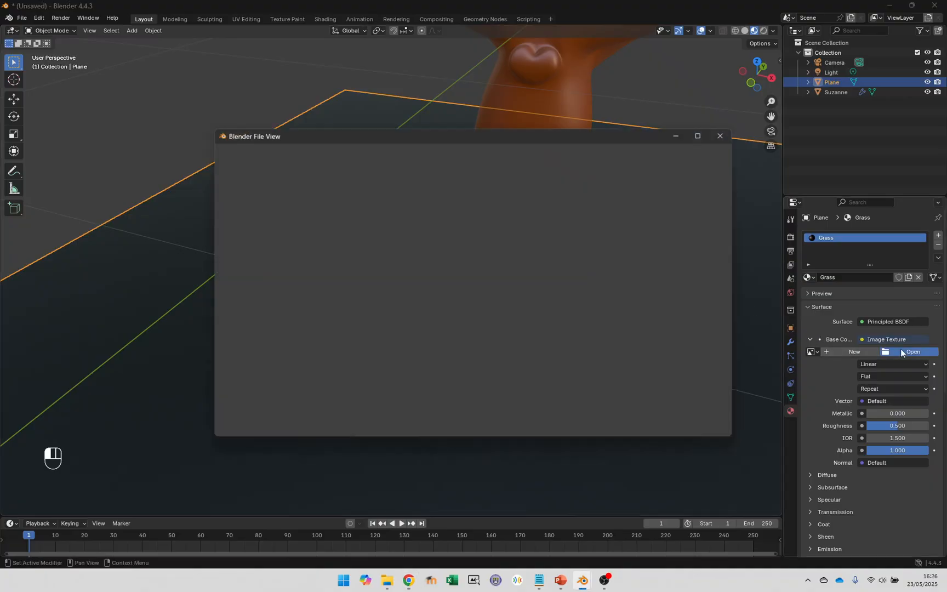
{"action": "left_click", "coordinate": [241, 247]}
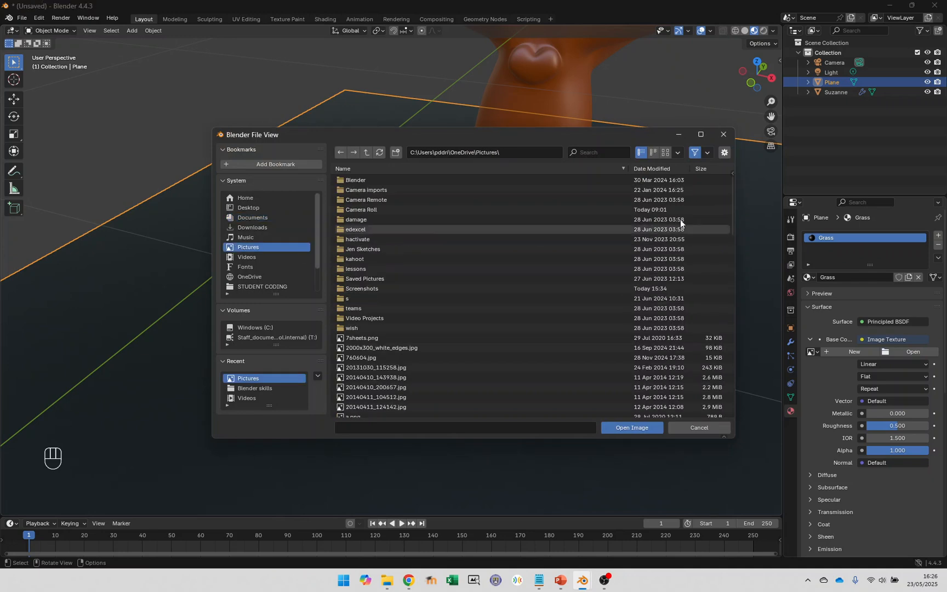
{"action": "left_click_drag", "start_coordinate": [731, 190], "coordinate": [707, 293]}
{"action": "double_click", "coordinate": [365, 356]}
{"action": "middle_click_drag", "start_coordinate": [450, 317], "coordinate": [524, 137]}
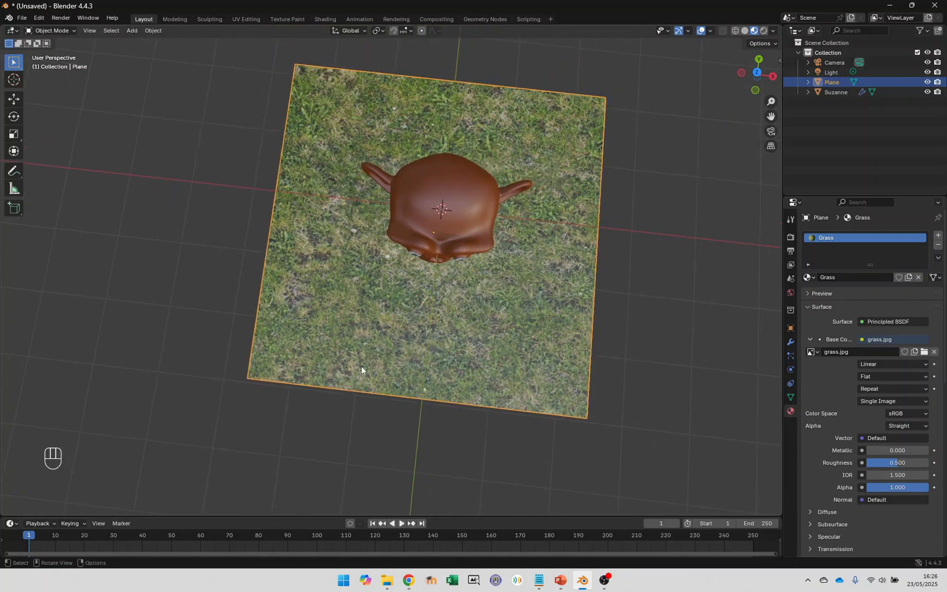
- In the UV Editing workspace, select all of the plane's UVs and try scaling them to vary the grass tiling
{"action": "left_click", "coordinate": [251, 20]}
{"action": "scroll", "coordinate": [233, 117], "scroll_direction": "down", "scroll_amount": 8}
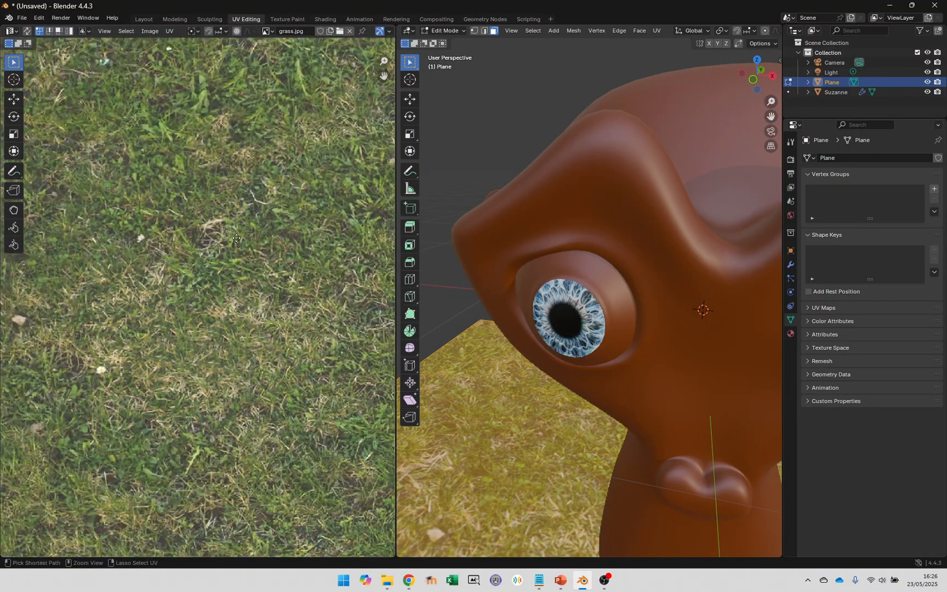
{"action": "scroll", "coordinate": [243, 301], "scroll_direction": "up", "scroll_amount": 5}
{"action": "mouse_move", "coordinate": [581, 445]}
{"action": "middle_mouse_down", "text": "ctrl"}
{"action": "mouse_move", "coordinate": [577, 466]}
{"action": "mouse_move", "coordinate": [563, 81]}
{"action": "mouse_move", "coordinate": [600, 369]}
{"action": "mouse_move", "coordinate": [592, 455]}
{"action": "middle_mouse_up", "text": "ctrl"}
{"action": "key", "text": "a"}
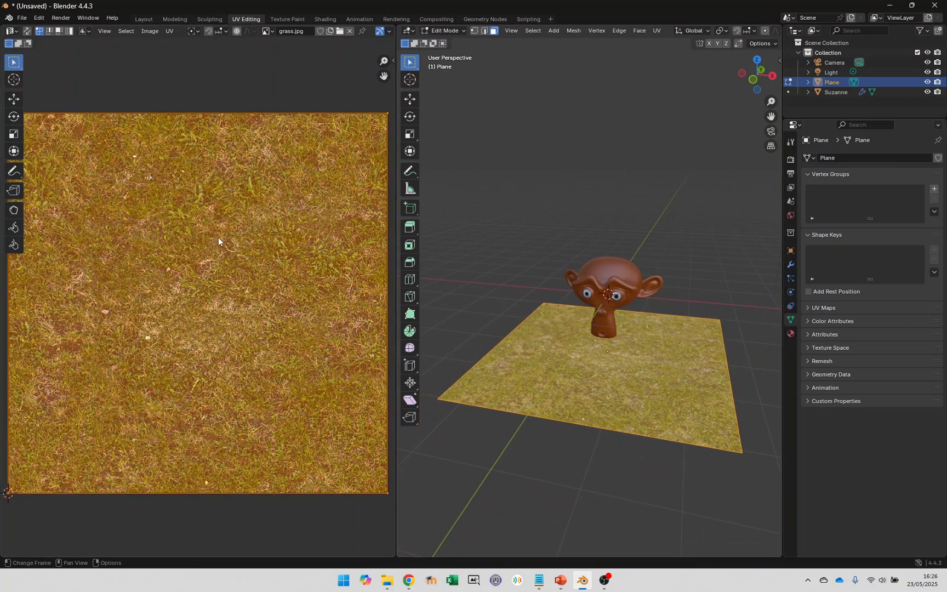
{"action": "key", "text": "s"}
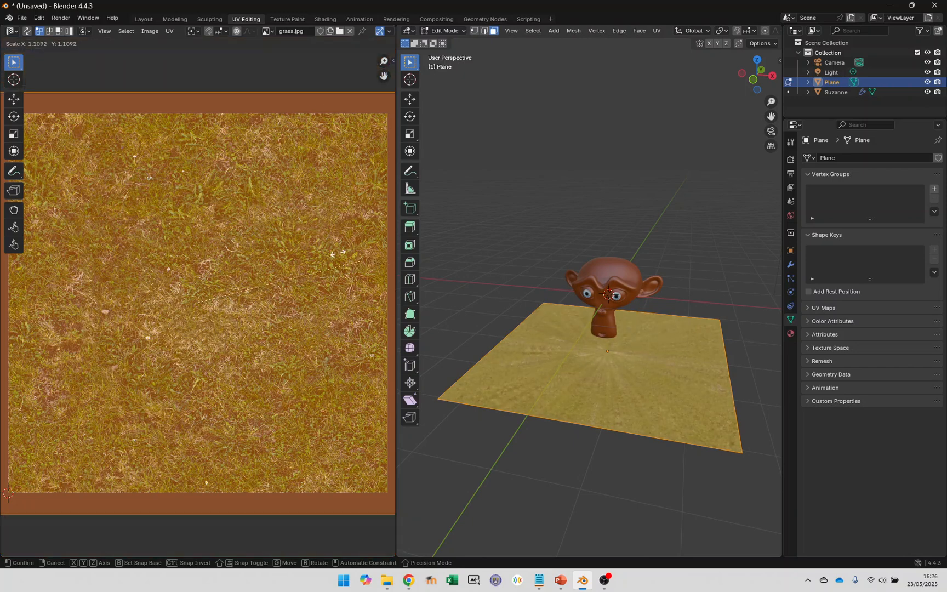
{"action": "left_click", "coordinate": [322, 218]}
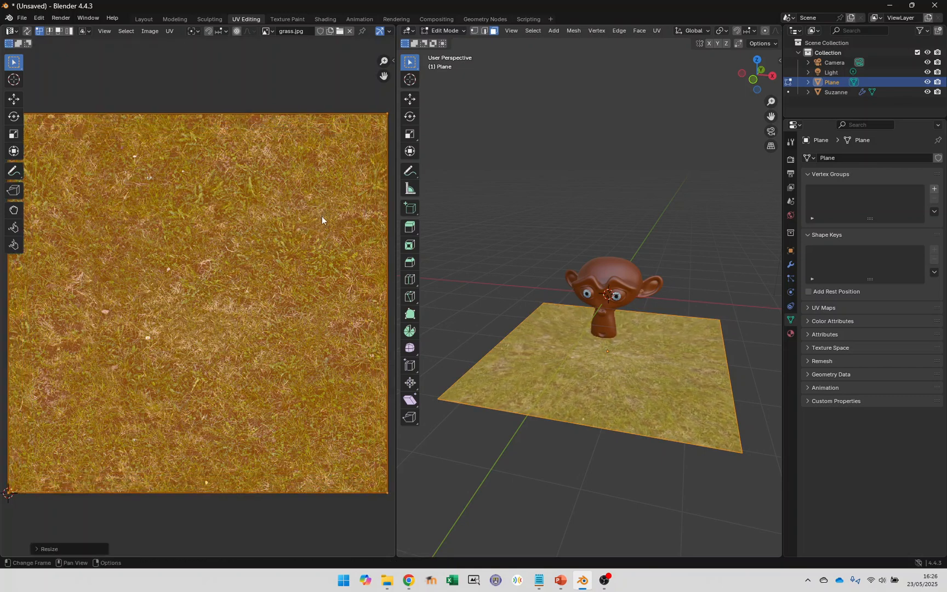
- Return to the Layout workspace and select the Suzanne monkey head
{"action": "left_click", "coordinate": [146, 20]}
{"action": "left_click_drag", "start_coordinate": [481, 300], "coordinate": [490, 239], "text": "alt"}
{"action": "left_click_drag", "start_coordinate": [441, 207], "coordinate": [387, 373], "text": "ctrl+alt"}
{"action": "left_click", "coordinate": [368, 357]}
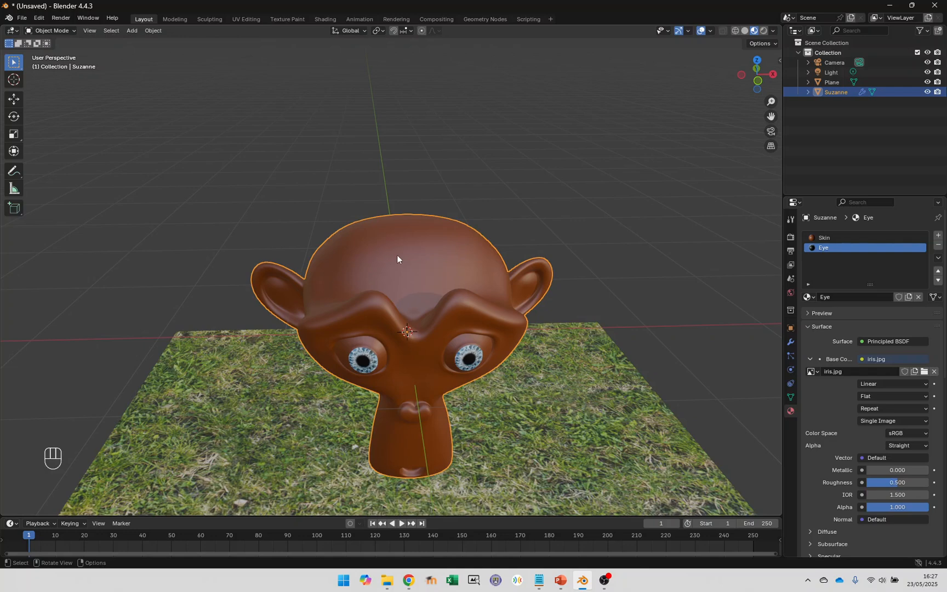
{"action": "middle_click_drag", "start_coordinate": [397, 256], "coordinate": [446, 300]}
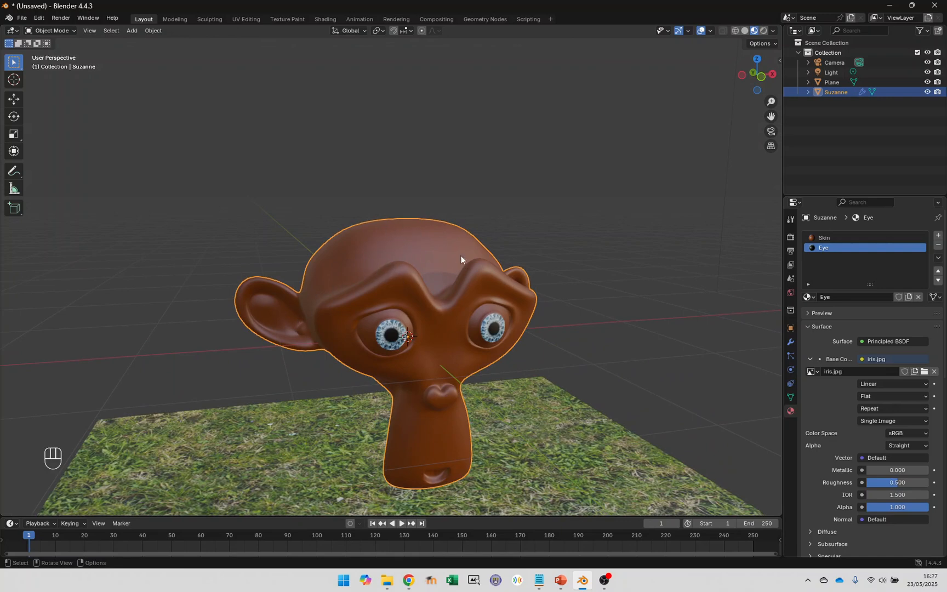
- Set the base color of Suzanne's Skin material to a Noise Texture
{"action": "left_click", "coordinate": [830, 237]}
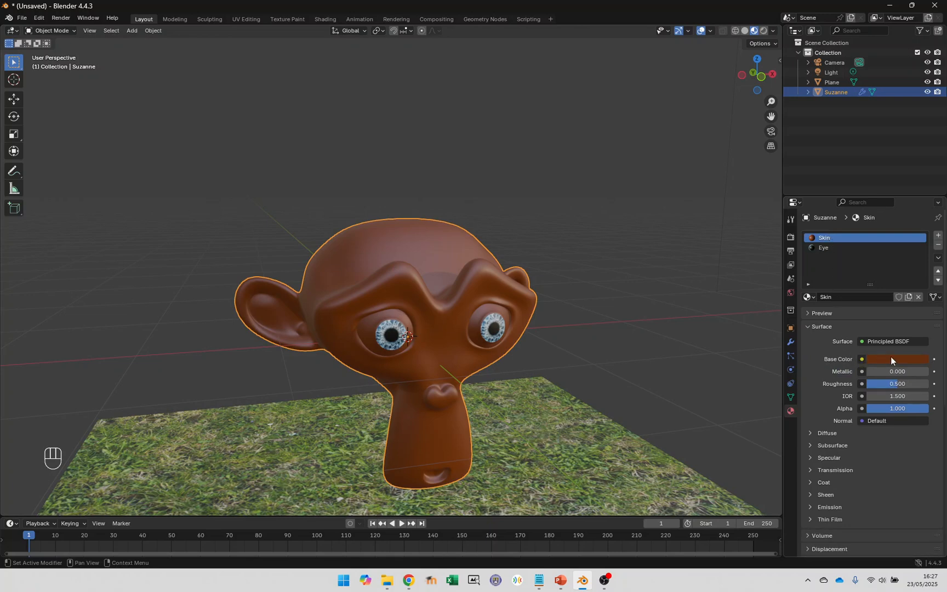
{"action": "left_click", "coordinate": [861, 359]}
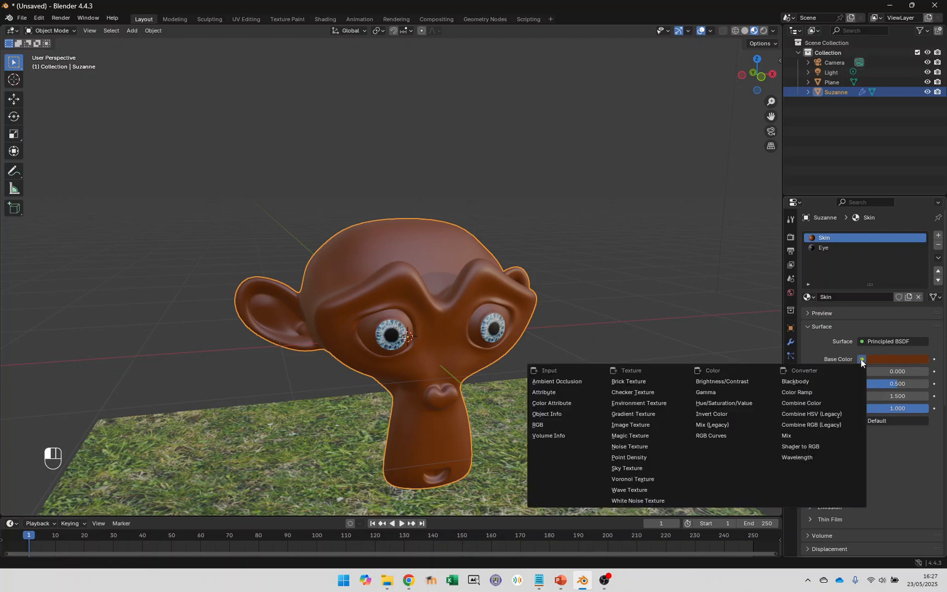
{"action": "left_click", "coordinate": [625, 447]}
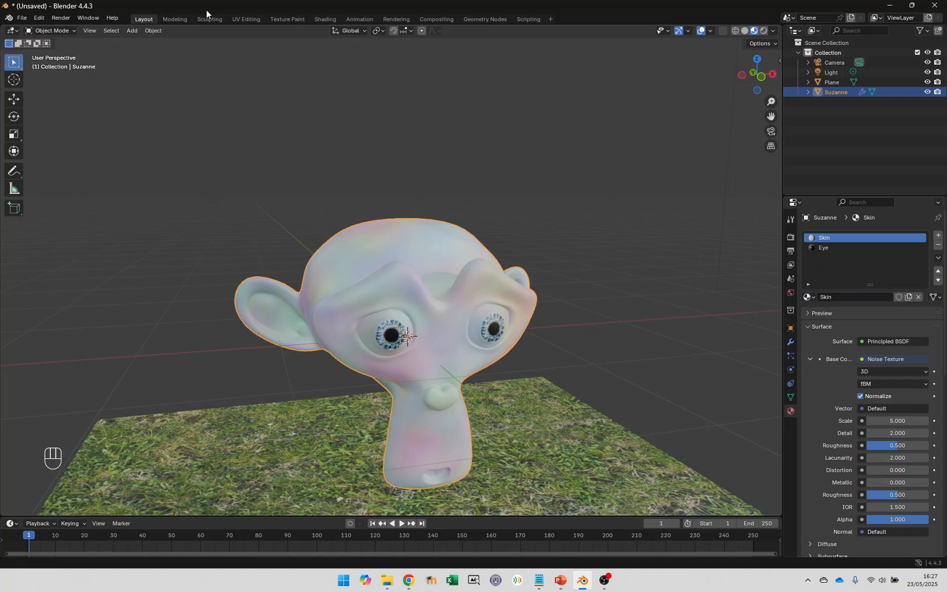
- Open the Shading workspace with the monkey's face in view, and delete the Noise Texture node from the Skin material
{"action": "left_click", "coordinate": [325, 19]}
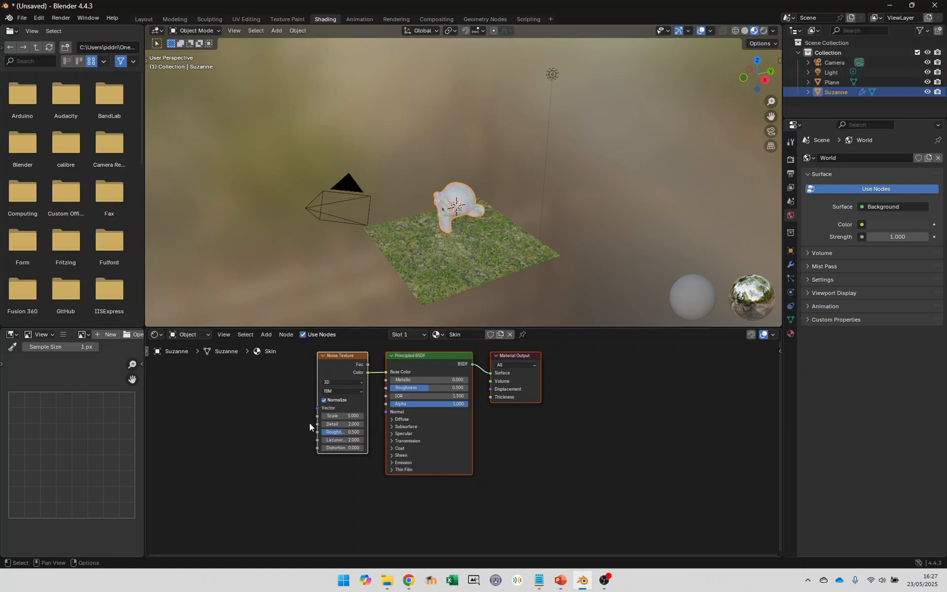
{"action": "middle_click_drag", "start_coordinate": [410, 271], "coordinate": [467, 147]}
{"action": "middle_click_drag", "start_coordinate": [433, 273], "coordinate": [453, 236], "text": "shift"}
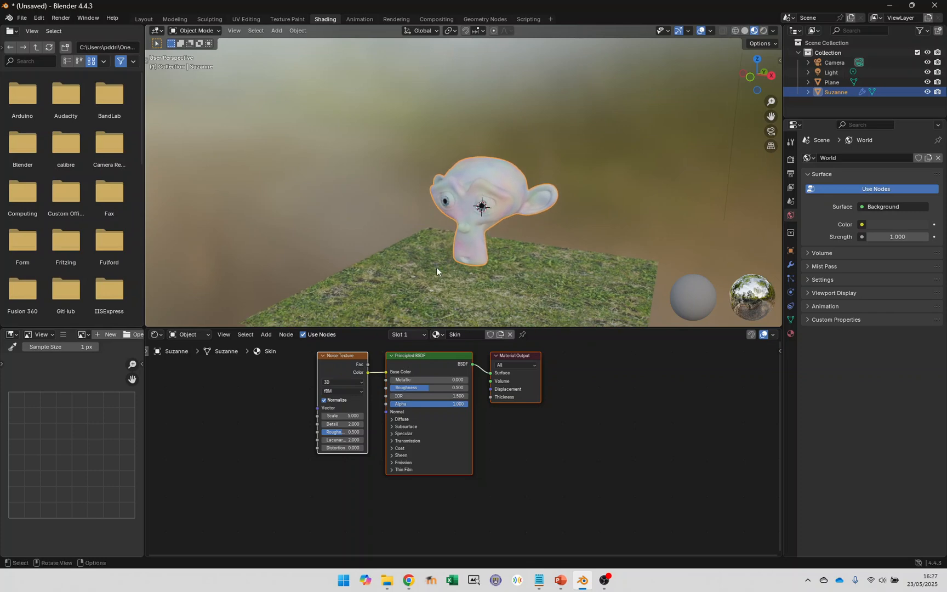
{"action": "left_click", "coordinate": [413, 358]}
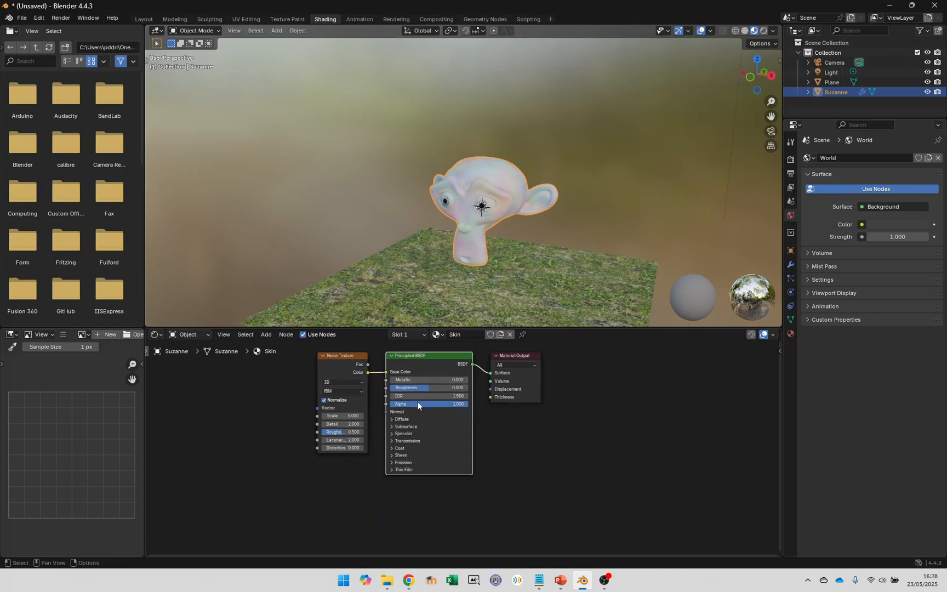
{"action": "key", "text": "Delete"}
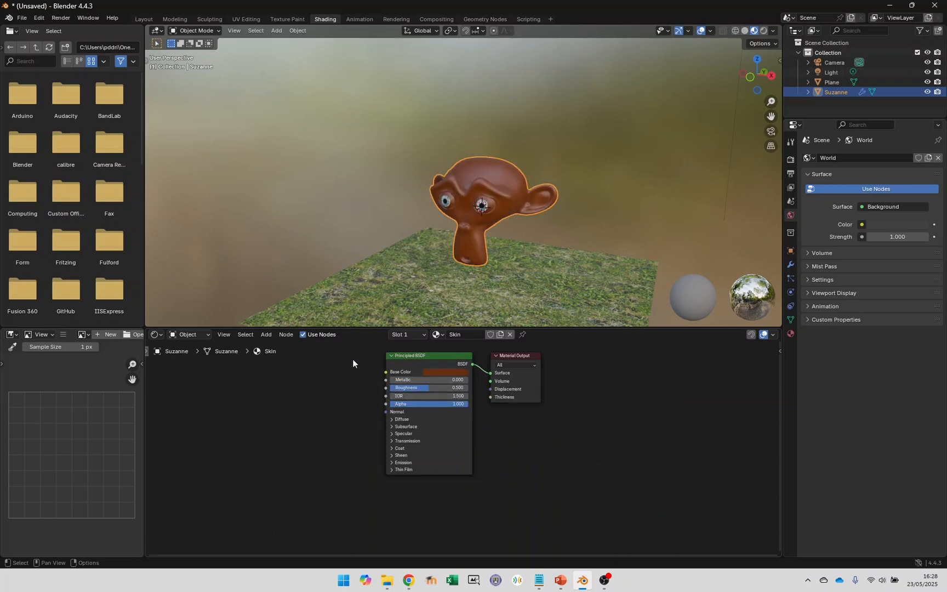
- Change the Skin material's base color to a muted purple, and feed it from the Color output of a new Noise Texture node
{"action": "left_click", "coordinate": [442, 372]}
{"action": "left_click_drag", "start_coordinate": [463, 313], "coordinate": [459, 287]}
{"action": "left_click_drag", "start_coordinate": [385, 372], "coordinate": [307, 412]}
{"action": "type", "text": "noise"}
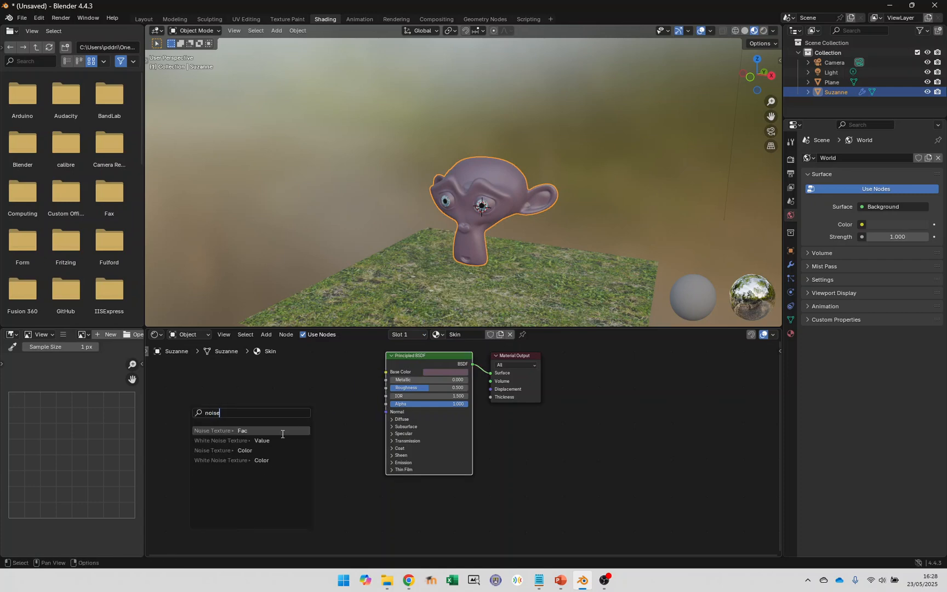
{"action": "left_click", "coordinate": [241, 450]}
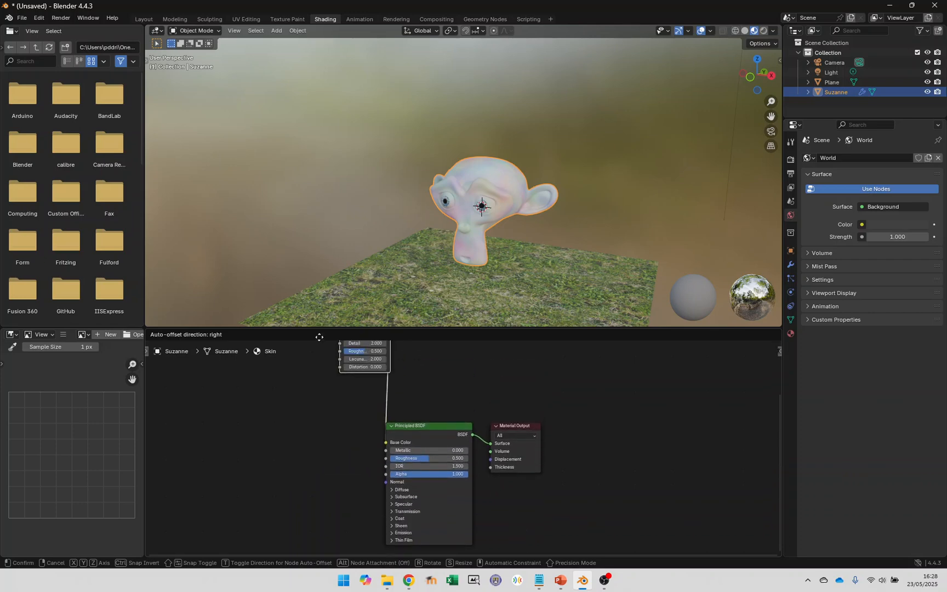
{"action": "left_click", "coordinate": [272, 499]}
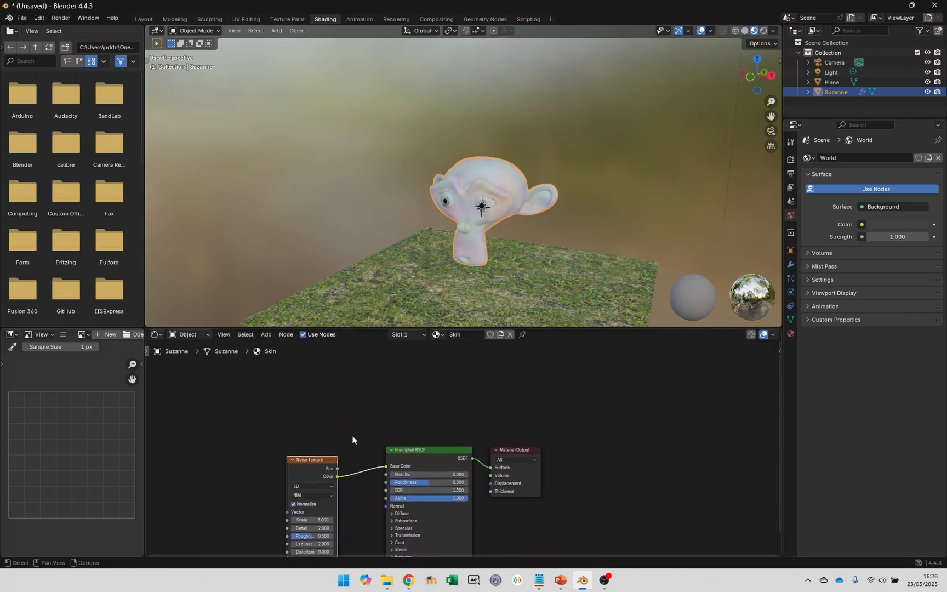
{"action": "key", "text": "Home"}
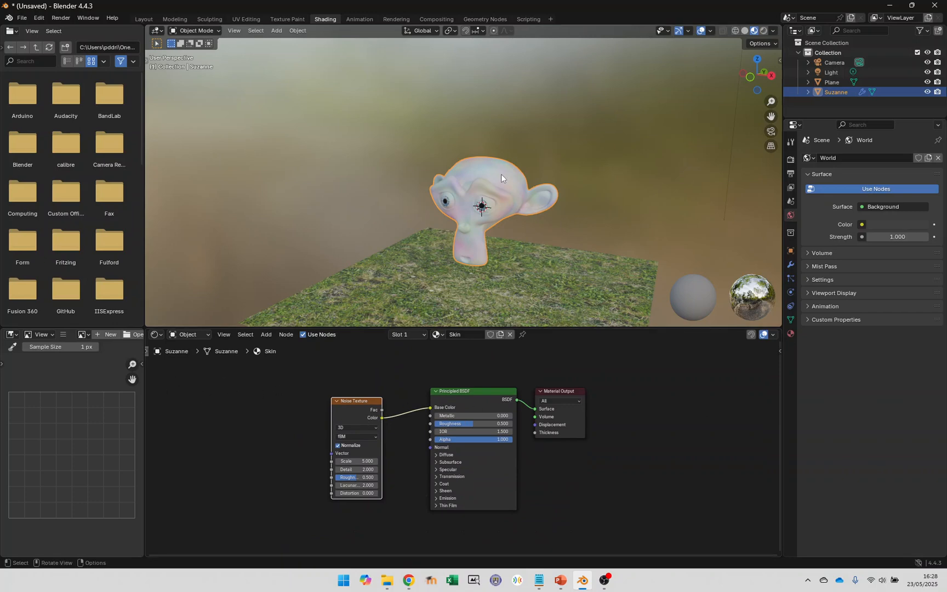
- Make room beside the Noise Texture node and insert a Color Ramp node on its link to the Principled BSDF
{"action": "left_click_drag", "start_coordinate": [363, 402], "coordinate": [312, 405]}
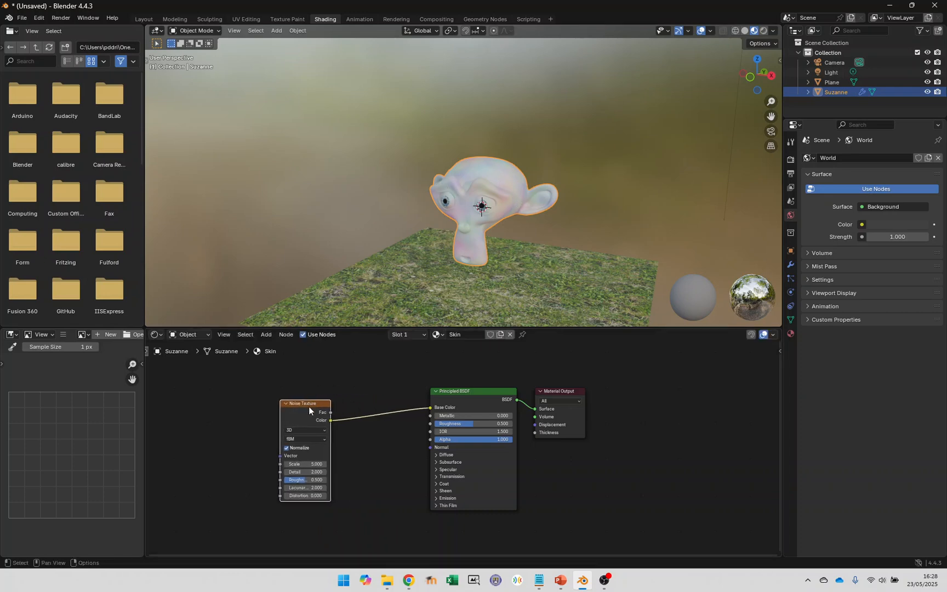
{"action": "left_click", "coordinate": [355, 400]}
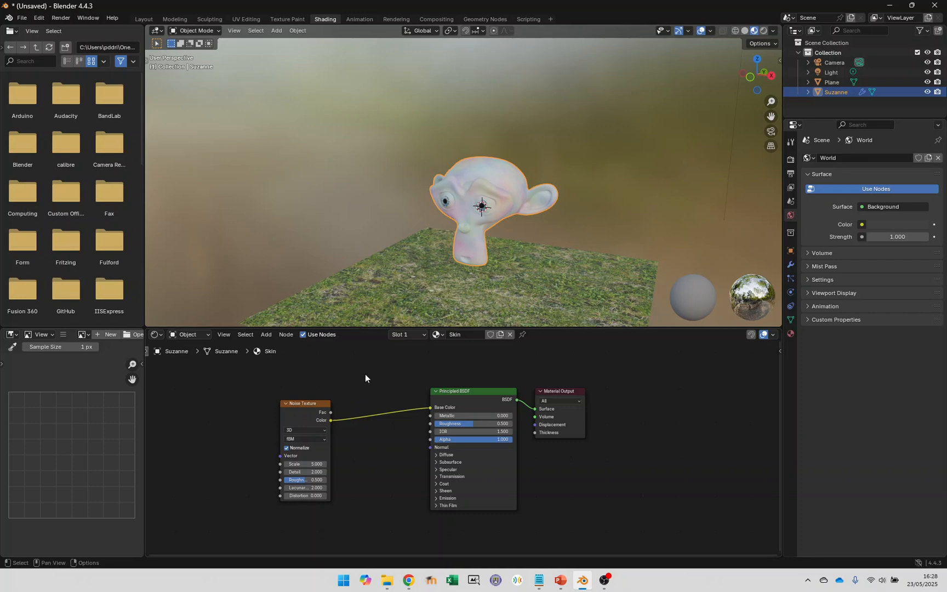
{"action": "key", "text": "shift+a"}
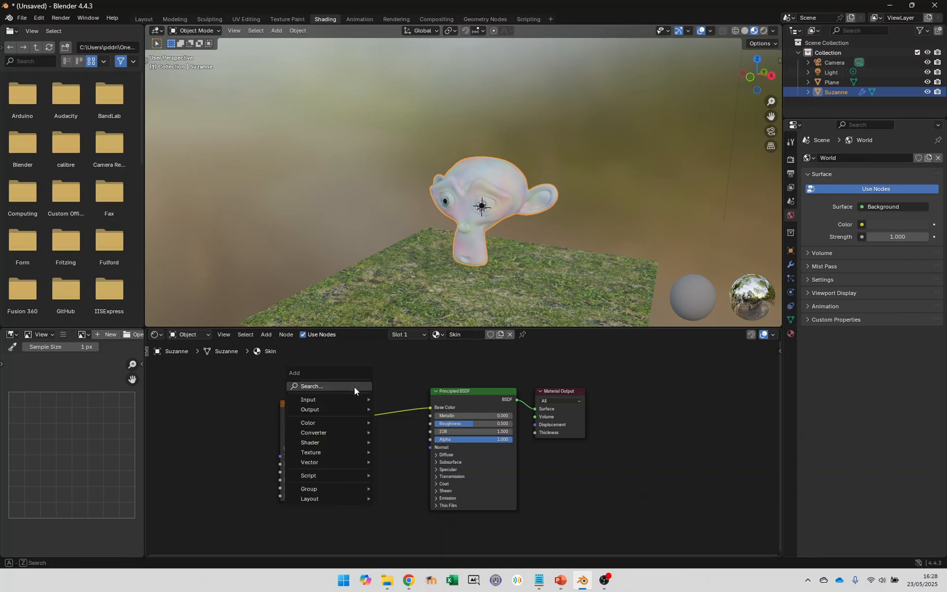
{"action": "left_click", "coordinate": [350, 386]}
{"action": "type", "text": "ramp"}
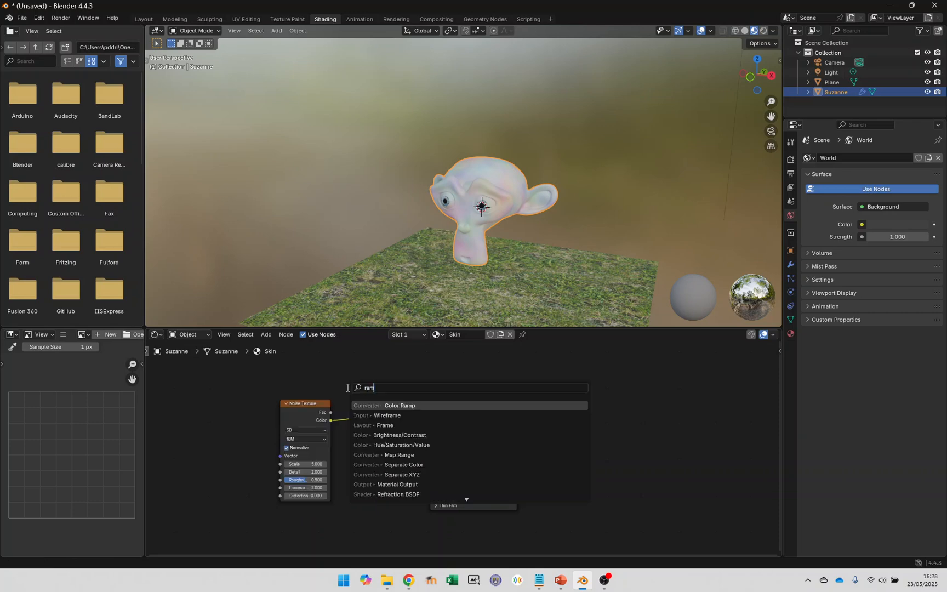
{"action": "left_click", "coordinate": [401, 405]}
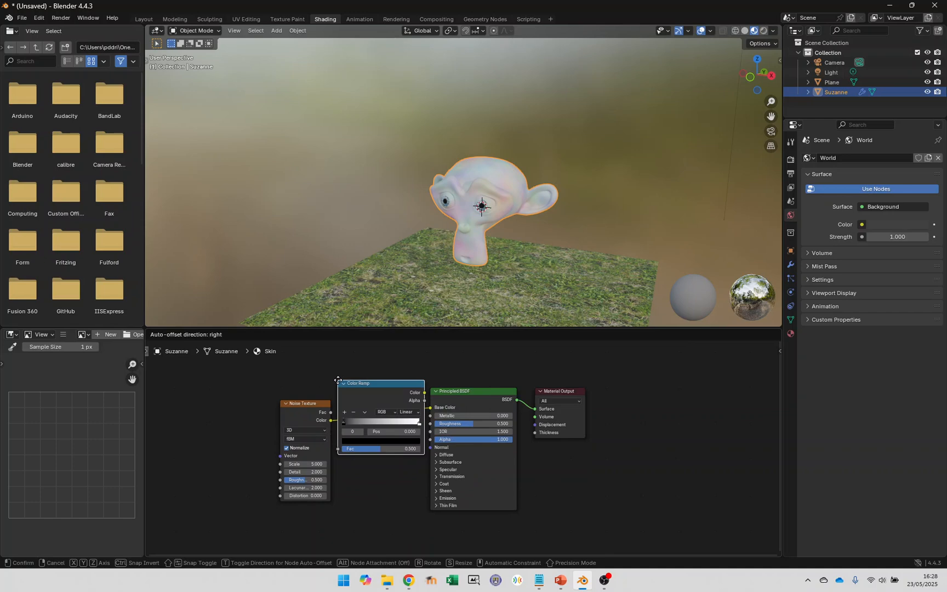
{"action": "left_click", "coordinate": [341, 380]}
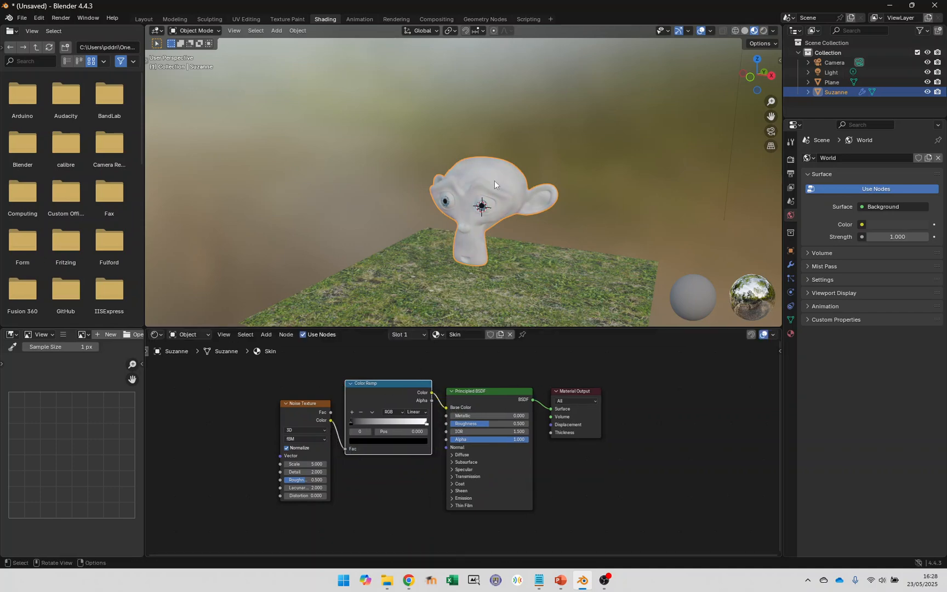
- Set the Color Ramp's first color stop, at position 0, to a brown
{"action": "scroll", "coordinate": [482, 137], "scroll_direction": "up", "scroll_amount": 8}
{"action": "scroll", "coordinate": [478, 109], "scroll_direction": "down", "scroll_amount": 3}
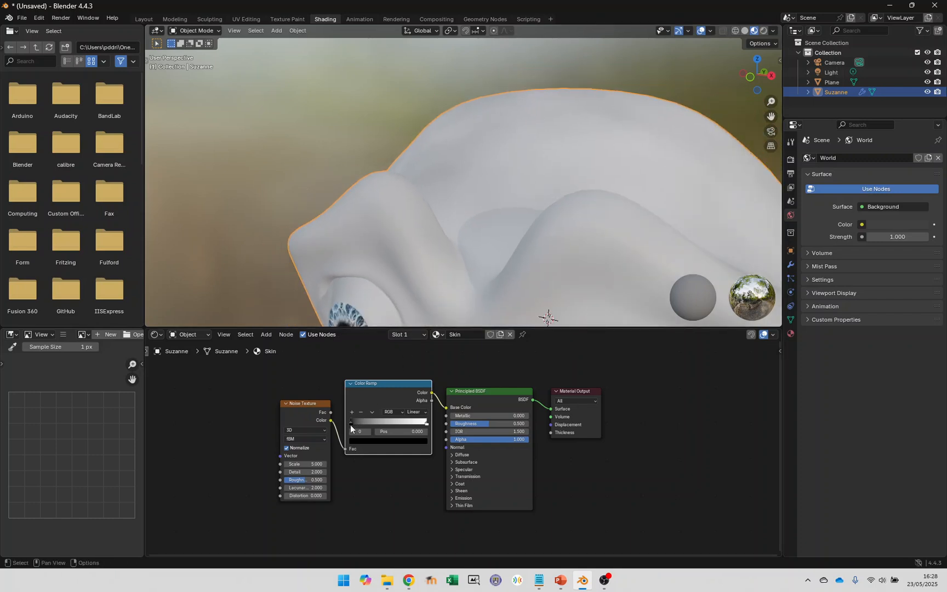
{"action": "mouse_move", "coordinate": [353, 424]}
{"action": "left_mouse_down"}
{"action": "mouse_move", "coordinate": [370, 423]}
{"action": "mouse_move", "coordinate": [341, 433]}
{"action": "left_mouse_up"}
{"action": "left_click", "coordinate": [356, 442]}
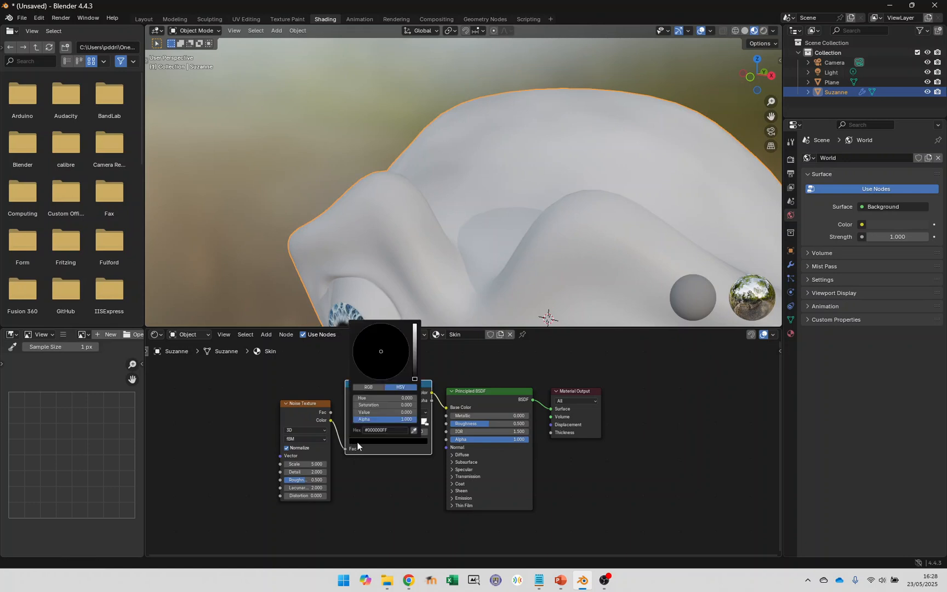
{"action": "left_click", "coordinate": [414, 367]}
{"action": "left_click_drag", "start_coordinate": [415, 366], "coordinate": [367, 376]}
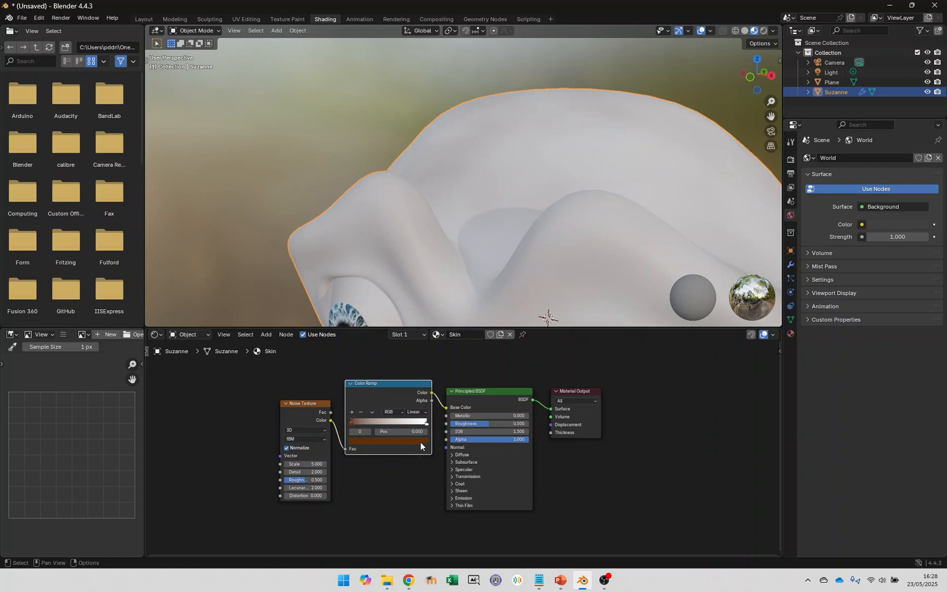
- Set the Color Ramp's last color stop, at position 1, to a very dark reddish brown
{"action": "left_click", "coordinate": [427, 425]}
{"action": "left_click", "coordinate": [426, 441]}
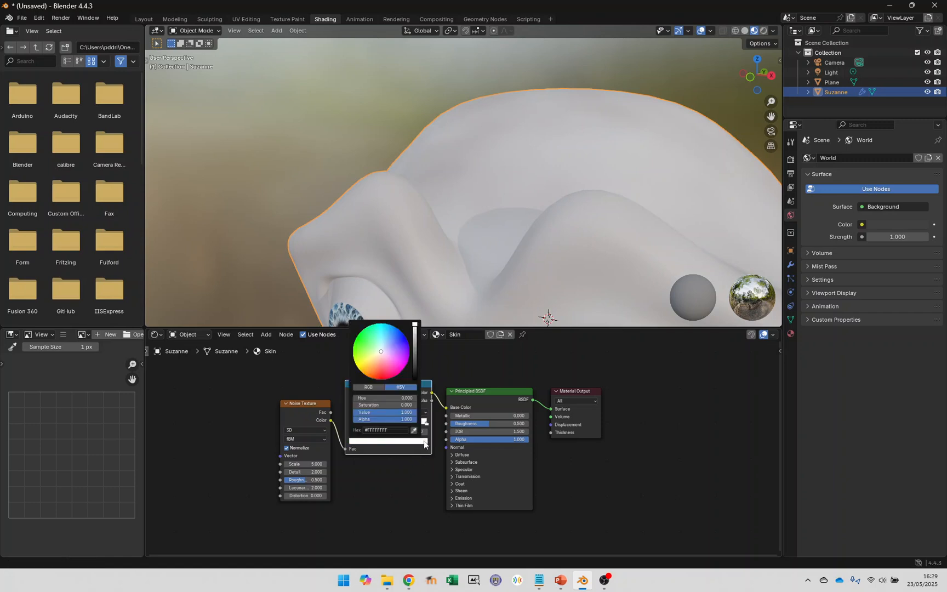
{"action": "mouse_move", "coordinate": [382, 357]}
{"action": "left_mouse_down"}
{"action": "mouse_move", "coordinate": [371, 364]}
{"action": "mouse_move", "coordinate": [374, 379]}
{"action": "left_mouse_up"}
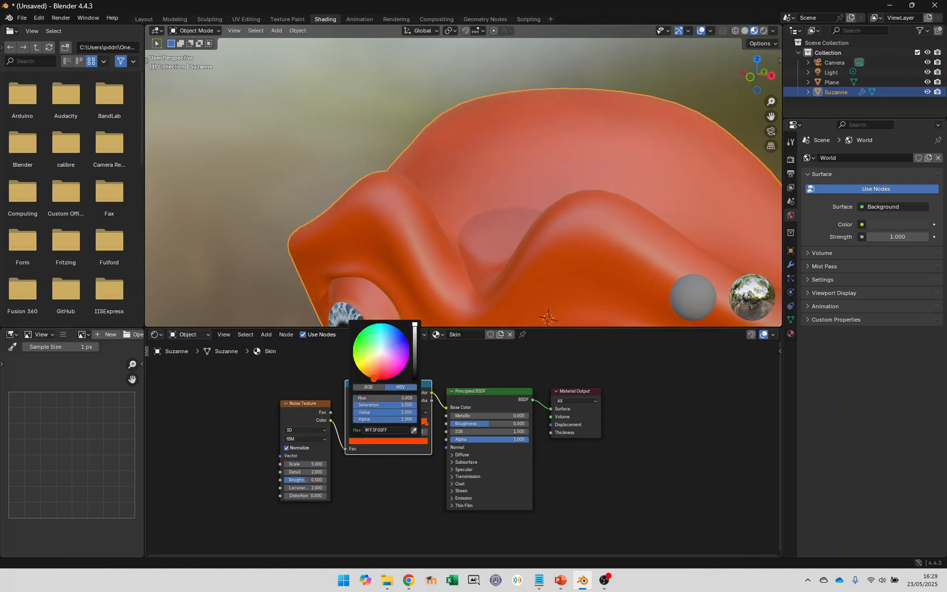
{"action": "left_click_drag", "start_coordinate": [415, 328], "coordinate": [415, 374]}
- Raise the Noise Texture node's scale to 38.8 for finer skin mottling
{"action": "middle_click_drag", "start_coordinate": [469, 242], "coordinate": [494, 229]}
{"action": "left_click_drag", "start_coordinate": [309, 463], "coordinate": [296, 463]}
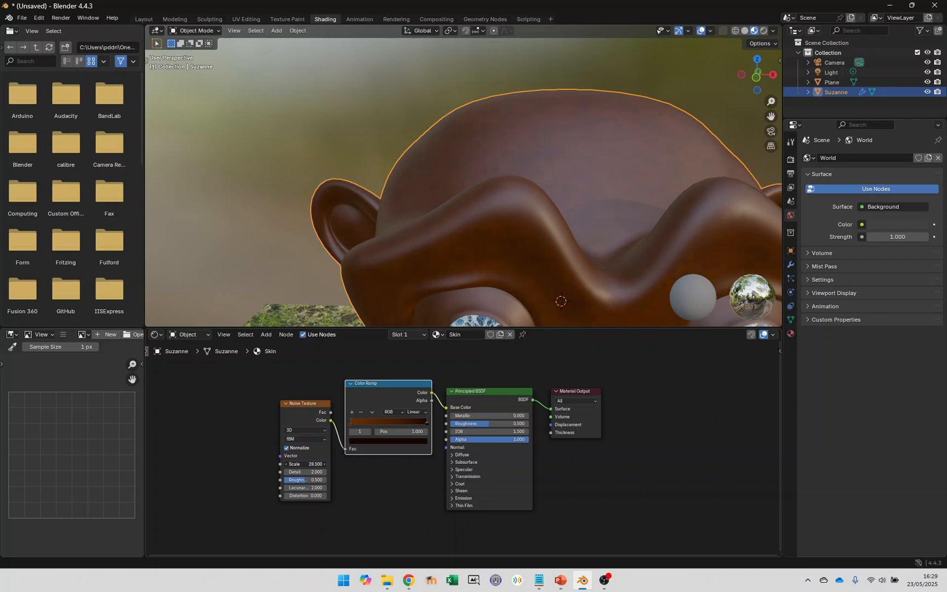
{"action": "middle_click_drag", "start_coordinate": [491, 279], "coordinate": [452, 178]}
- Set the Principled BSDF's roughness to 0.818 and its metallic value to 0.141
{"action": "left_click_drag", "start_coordinate": [475, 424], "coordinate": [455, 424]}
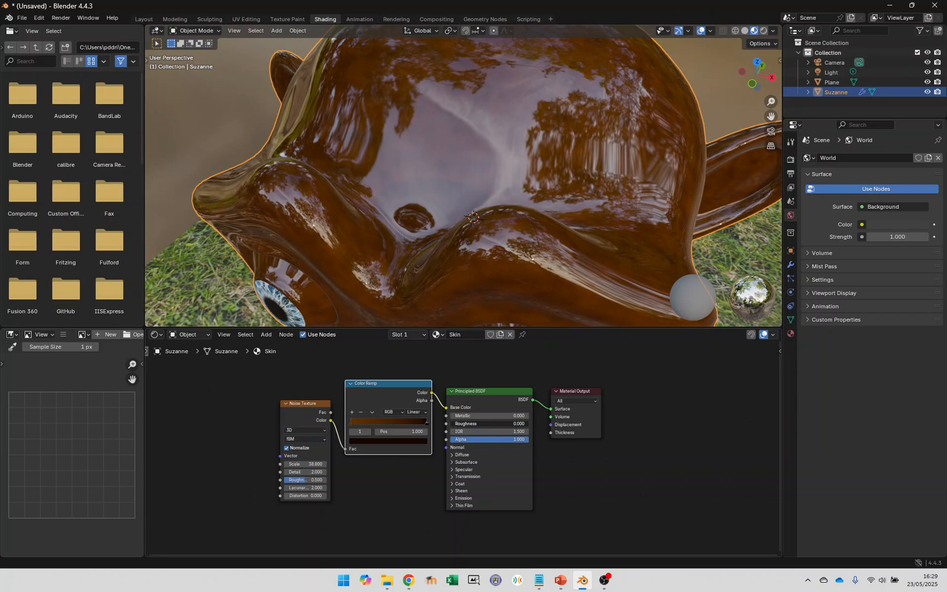
{"action": "mouse_move", "coordinate": [454, 424]}
{"action": "left_mouse_down"}
{"action": "mouse_move", "coordinate": [527, 425]}
{"action": "mouse_move", "coordinate": [510, 416]}
{"action": "mouse_move", "coordinate": [532, 416]}
{"action": "mouse_move", "coordinate": [462, 416]}
{"action": "mouse_move", "coordinate": [487, 439]}
{"action": "mouse_move", "coordinate": [461, 439]}
{"action": "mouse_move", "coordinate": [539, 439]}
{"action": "left_mouse_up"}
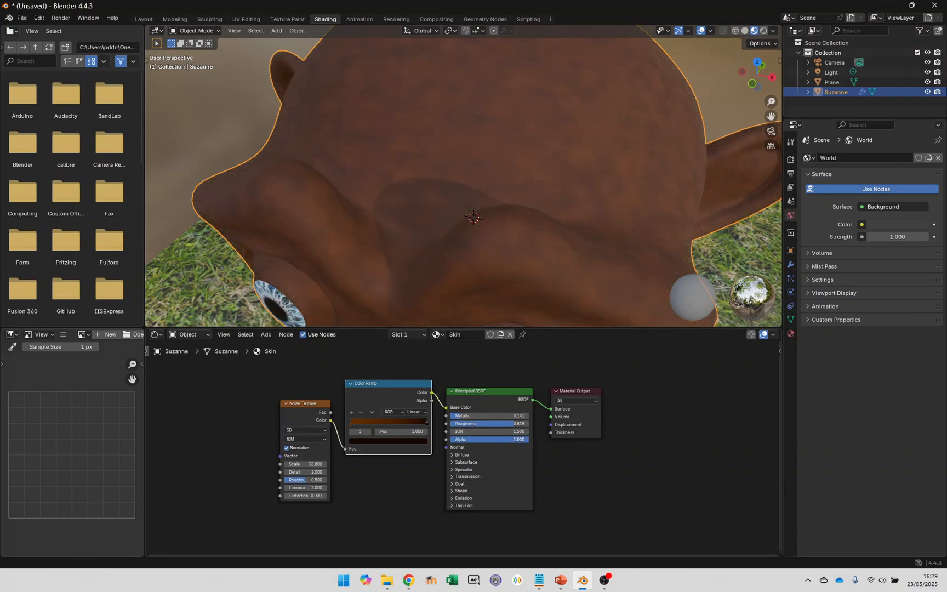
{"action": "middle_click_drag", "start_coordinate": [518, 307], "coordinate": [518, 159]}
- Reposition the Noise Texture node below and to the left of the Color Ramp, and inspect the monkey's skin from the side and front
{"action": "left_click_drag", "start_coordinate": [325, 404], "coordinate": [284, 425]}
{"action": "middle_click_drag", "start_coordinate": [414, 192], "coordinate": [293, 212]}
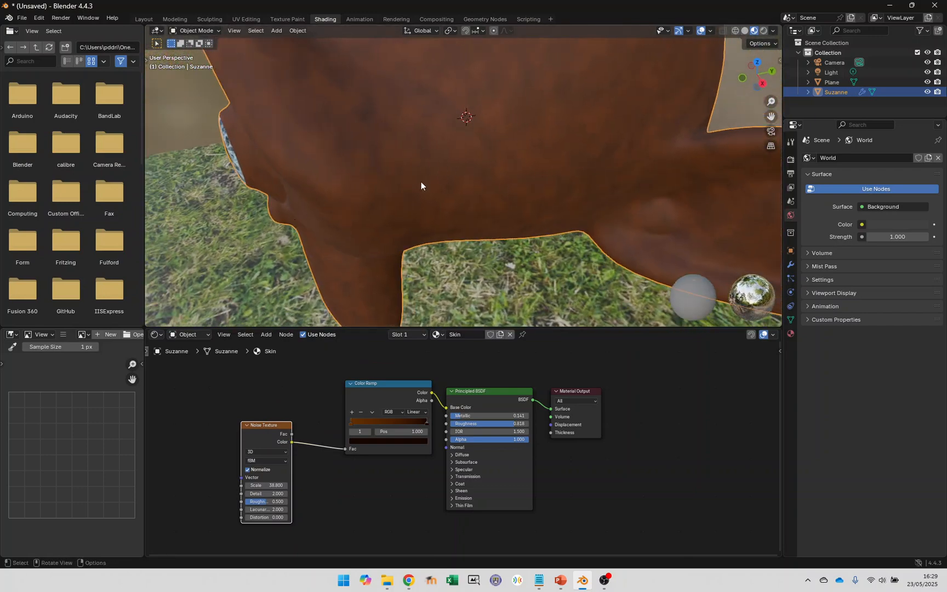
{"action": "middle_click_drag", "start_coordinate": [505, 185], "coordinate": [553, 181]}
{"action": "left_click_drag", "start_coordinate": [260, 424], "coordinate": [290, 448]}
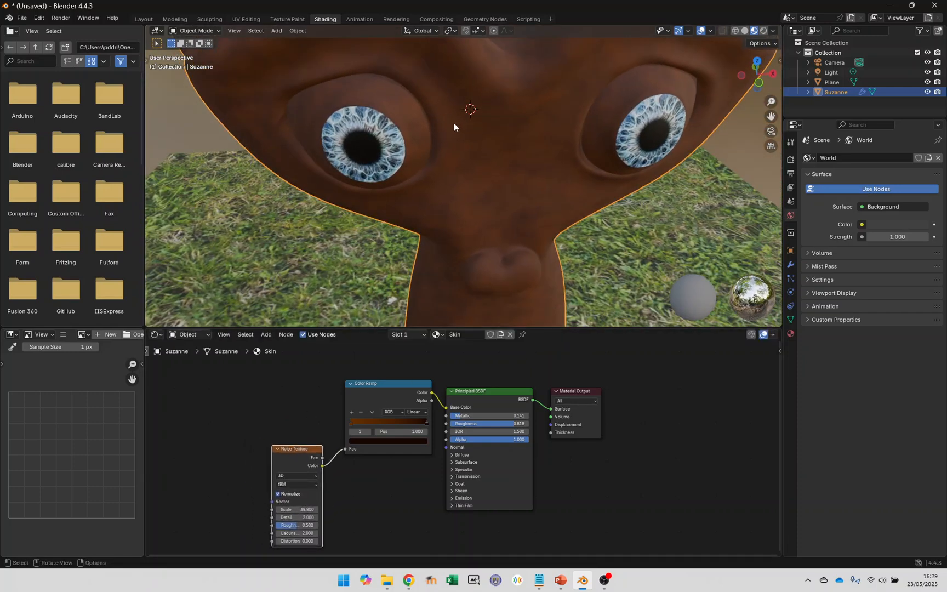